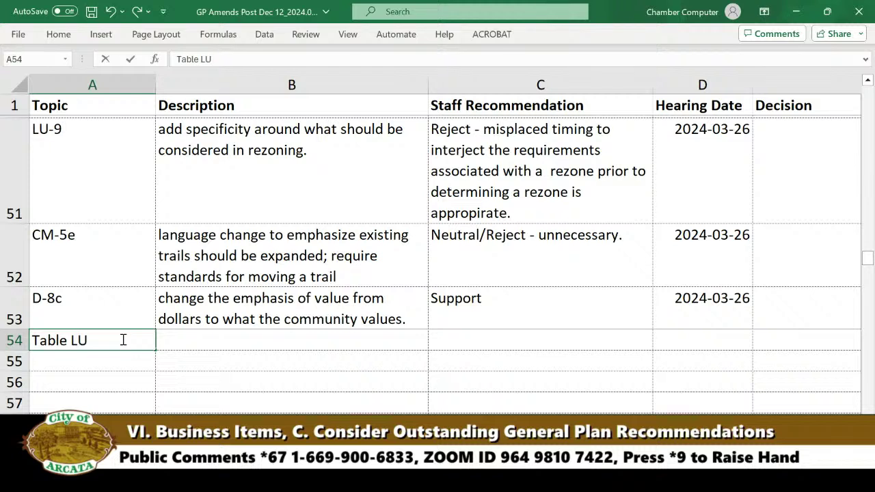
# Step: Complete row 54's topic as "Table LU-2" and enter "Add PD to other residential zones" as its description
pyautogui.press('BackSpace')
pyautogui.write('-2')
pyautogui.press('Tab')
pyautogui.write('A')
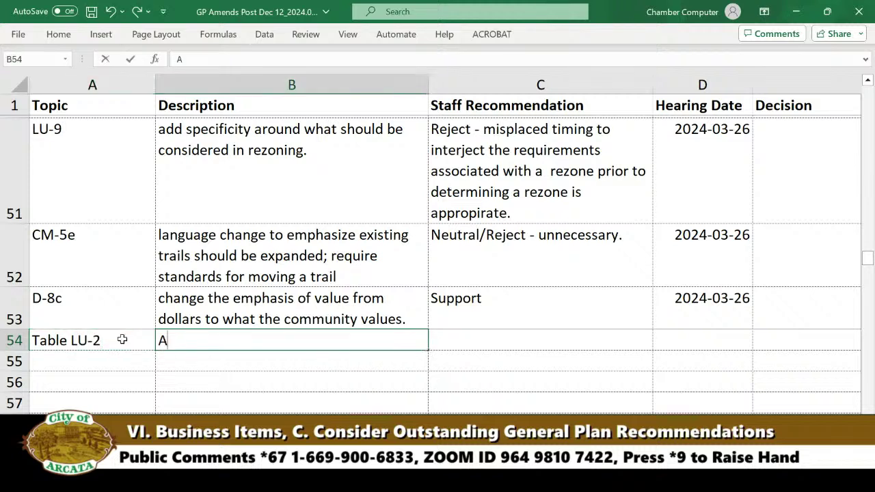
pyautogui.write('dd PD')
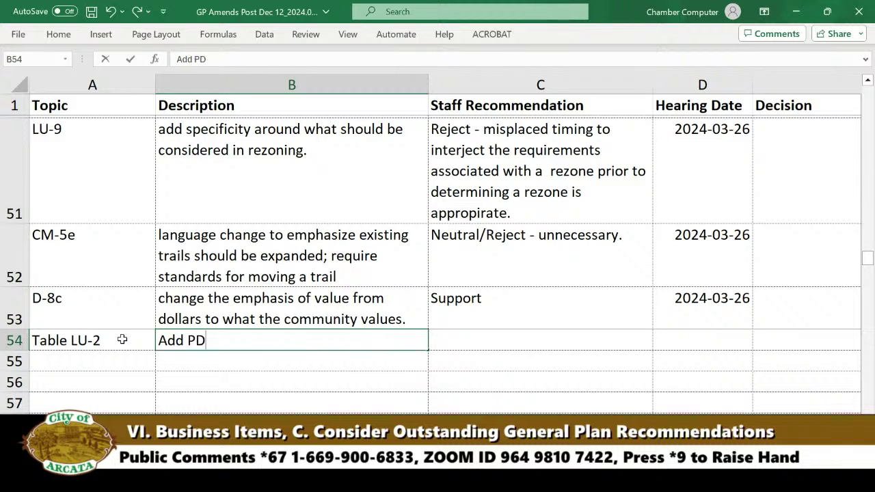
pyautogui.write(' to other residential')
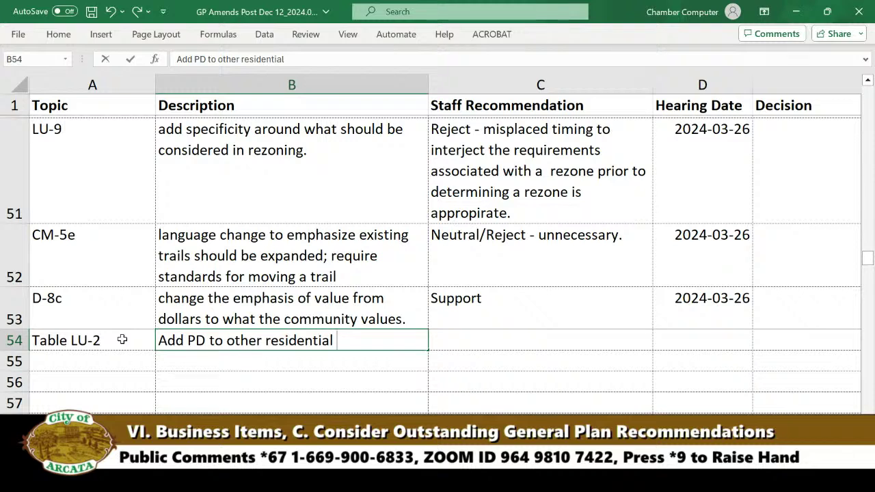
pyautogui.write(' zones')
pyautogui.press('Tab')
# Step: Enter "support" as the staff recommendation and 2024-03-26 as the hearing date for Table LU-2
pyautogui.write('supor')
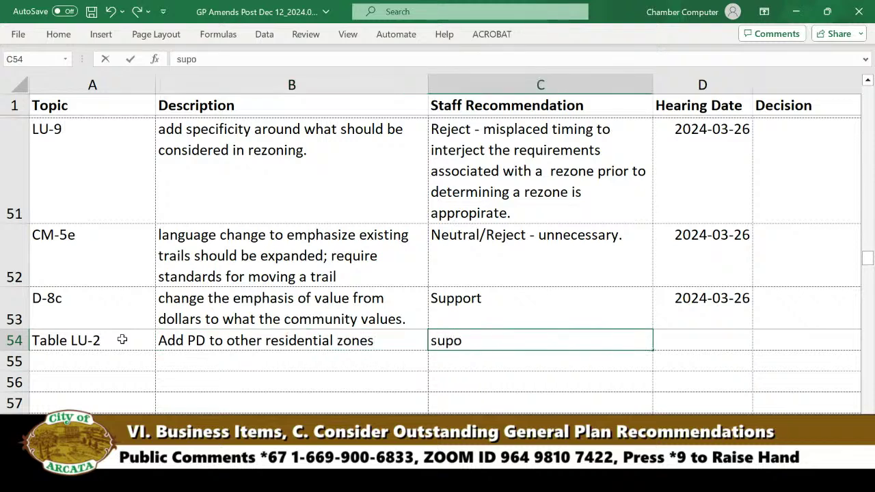
pyautogui.press('BackSpace')
pyautogui.press('BackSpace')
pyautogui.write('port')
pyautogui.press('Tab')
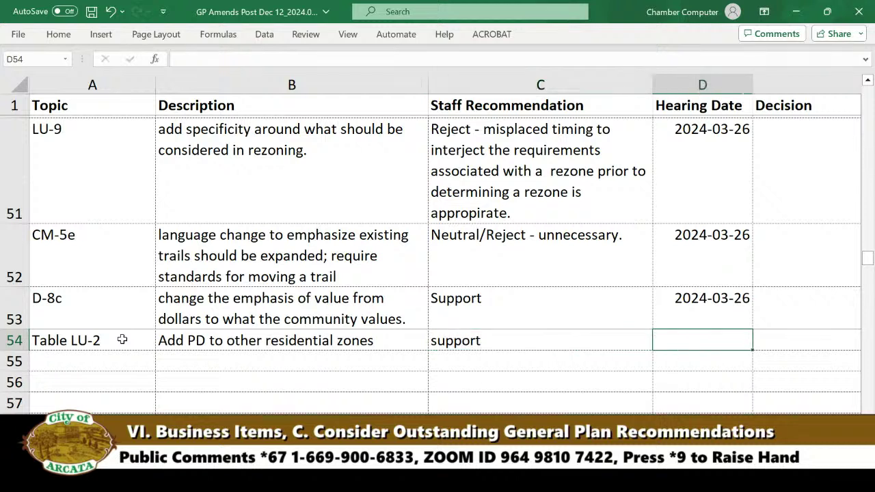
pyautogui.write('2024')
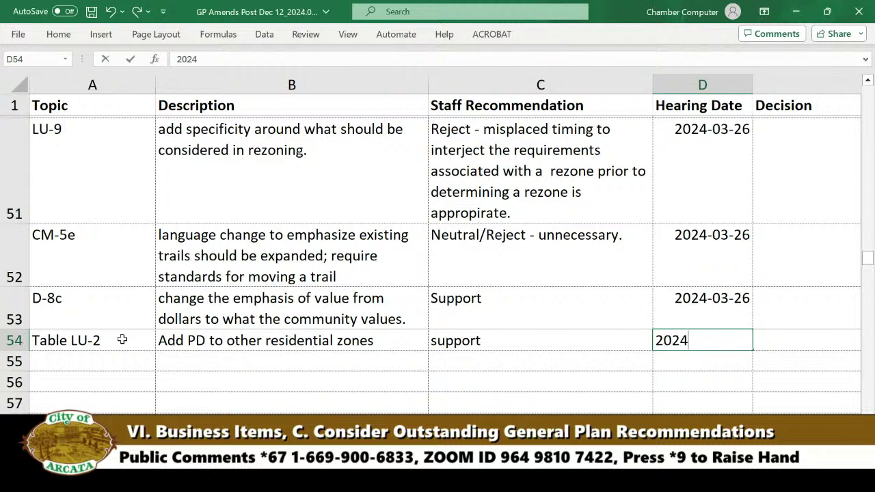
pyautogui.write('-03-26')
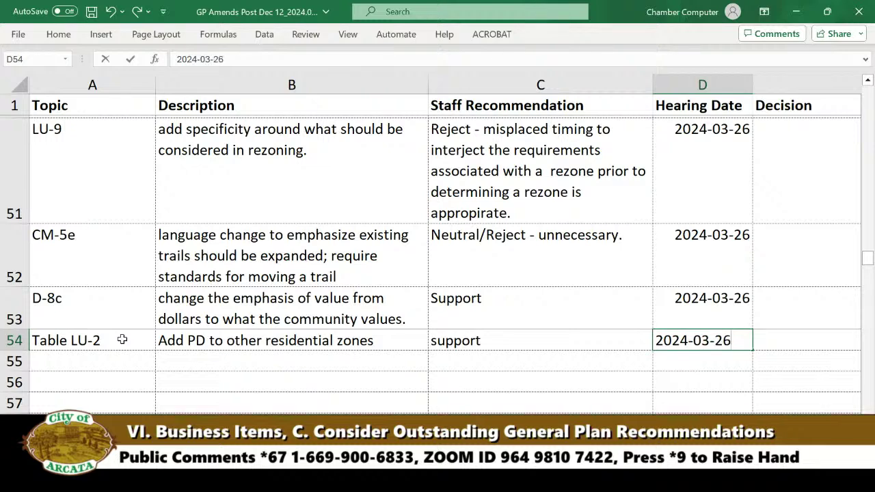
pyautogui.press('Tab')
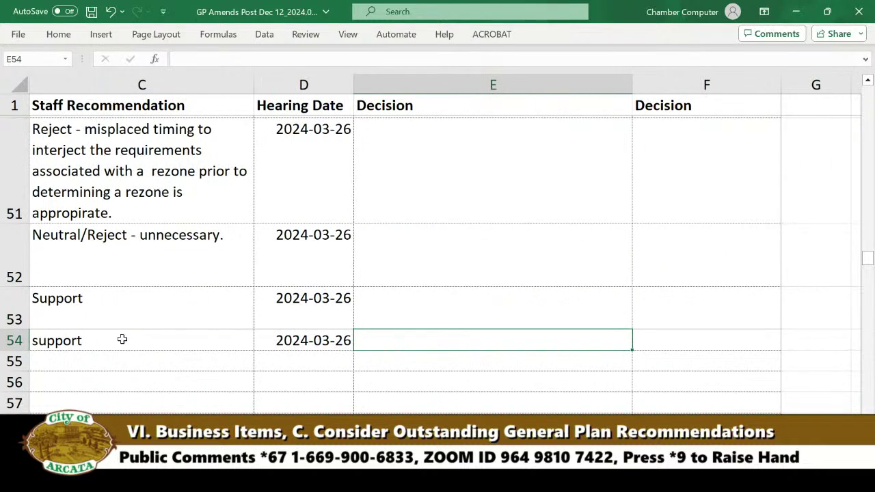
# Step: Enter "approve" as the decision for Table LU-2 and record the "PC approved" vote in the second Decision column
pyautogui.write('approve')
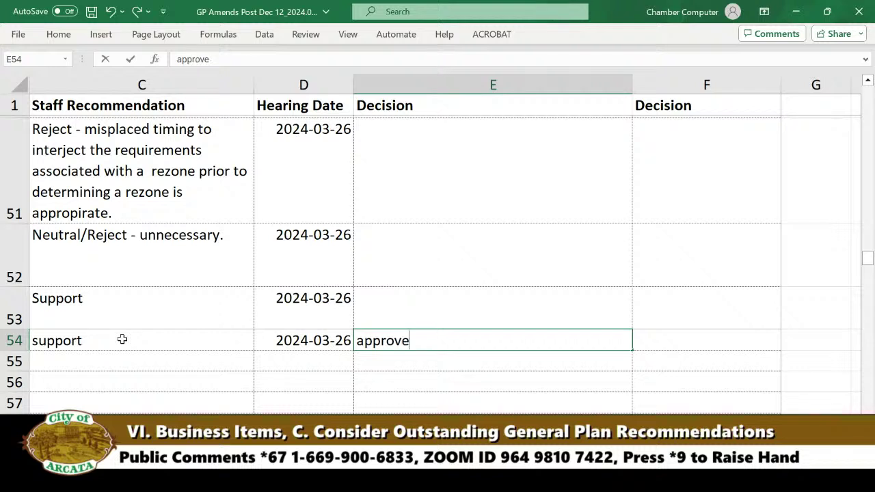
pyautogui.press('Tab')
pyautogui.write('P')
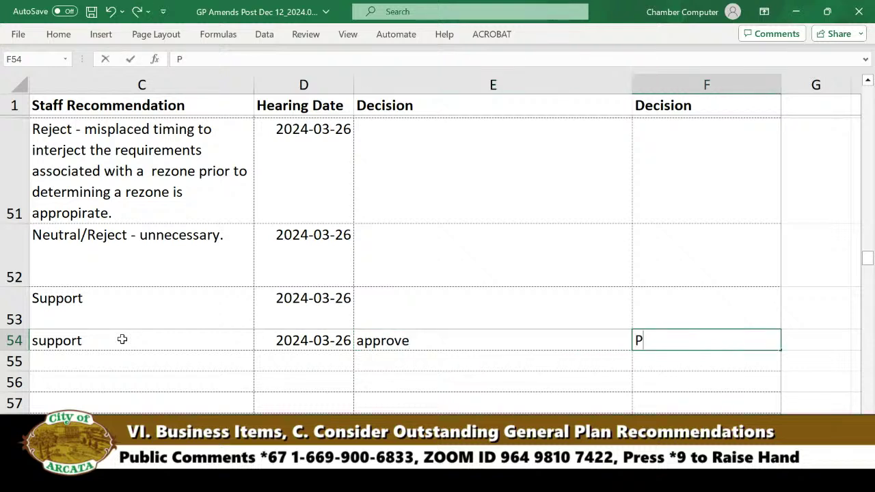
pyautogui.write('C approved')
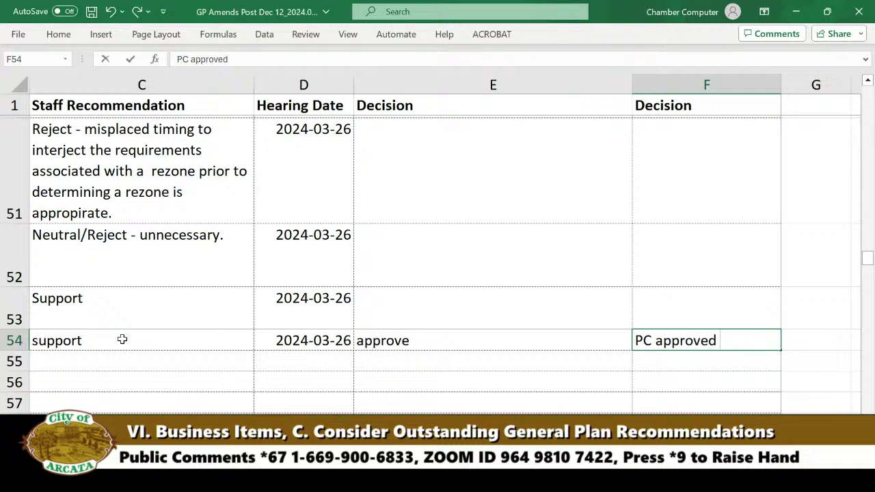
pyautogui.write(' 5-.')
pyautogui.press('Up')
# Step: Change the staff recommendation for topic LU-6 to "support"
pyautogui.press('Left')
pyautogui.press('Left')
pyautogui.press('Up')
pyautogui.press('Up')
pyautogui.press('Up')
pyautogui.press('Up')
pyautogui.press('Up')
pyautogui.press('Left')
pyautogui.press('Left')
pyautogui.press('Left')
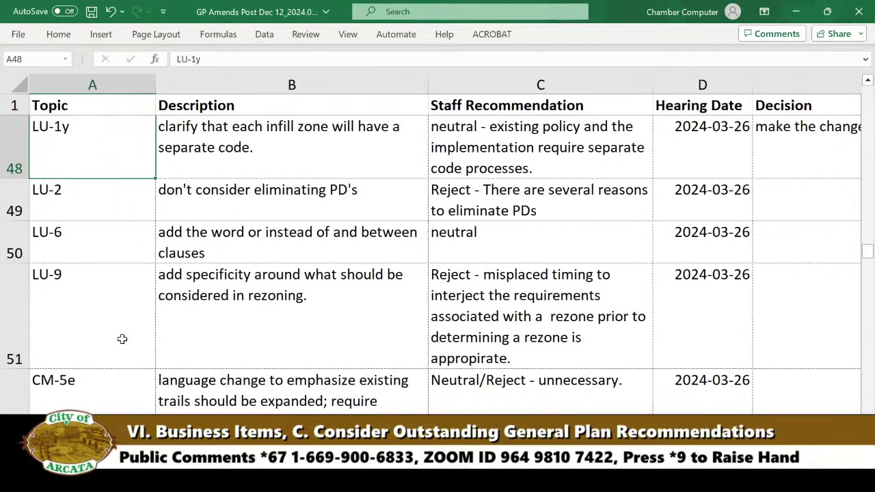
pyautogui.press('Down')
pyautogui.press('Down')
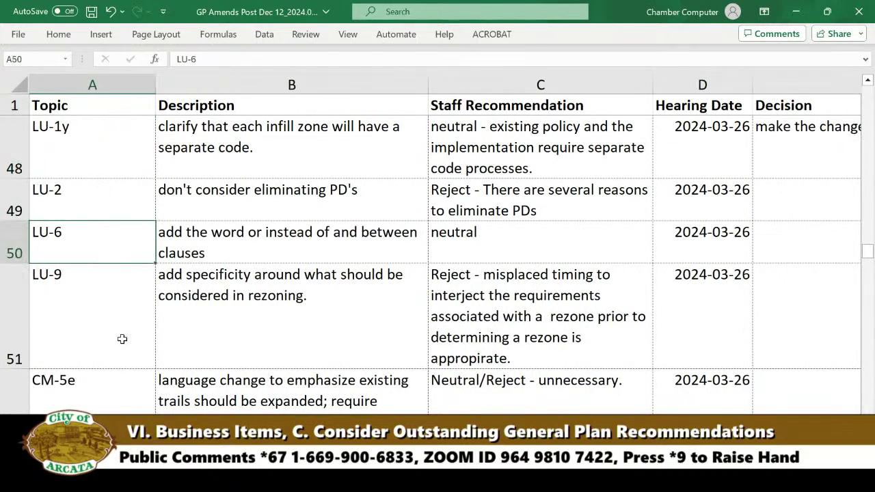
pyautogui.press('Right')
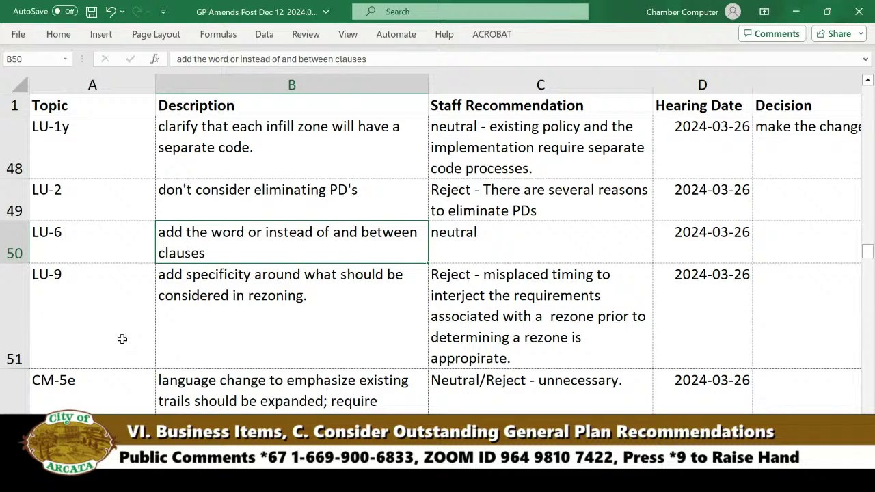
pyautogui.press('Right')
pyautogui.write('support')
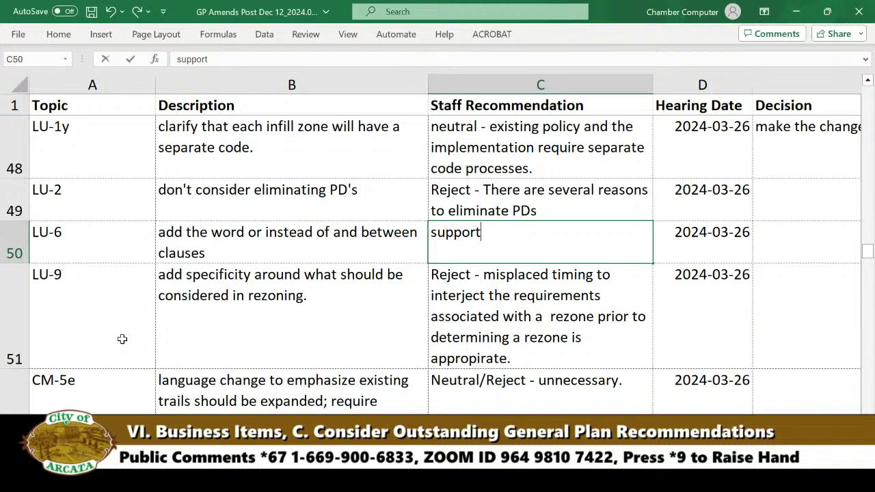
# Step: Enter "make the change" as the decision for topic LU-6
pyautogui.click(802, 256)
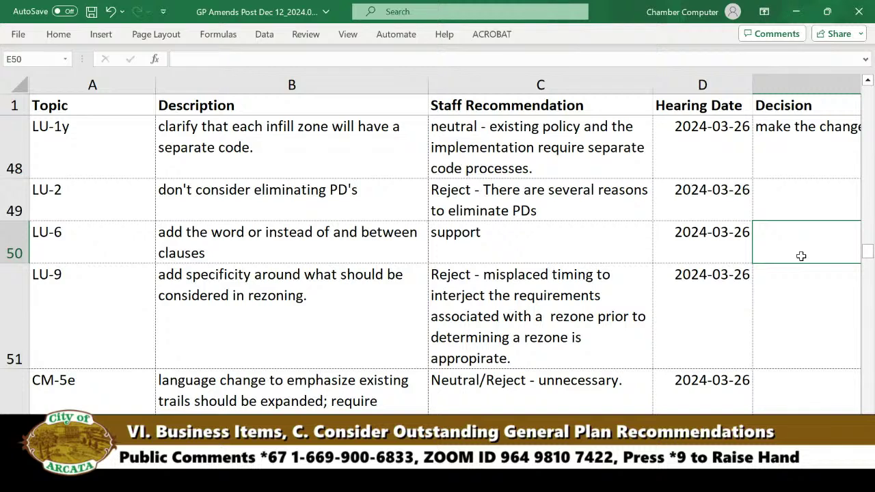
pyautogui.write('make the change')
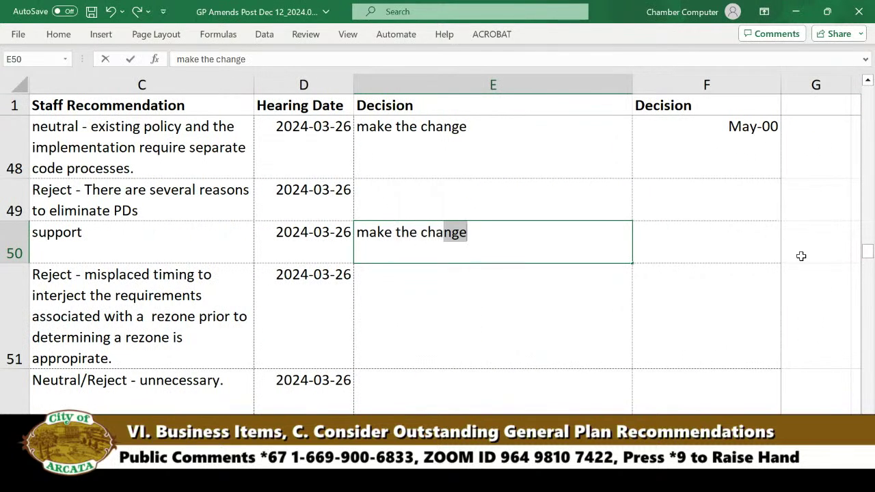
pyautogui.press('Tab')
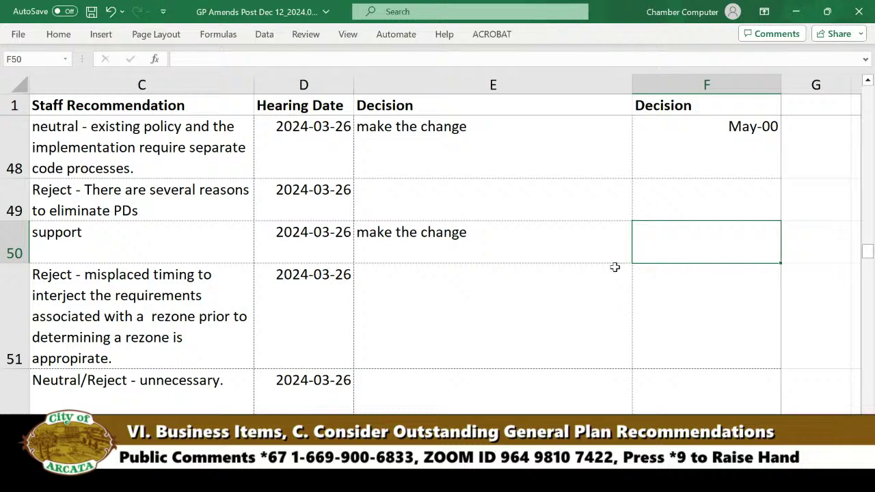
# Step: Replace the date in row 48's second Decision column with "PC Approved 5-0"
pyautogui.scroll(3, 616, 267)
pyautogui.click(738, 274)
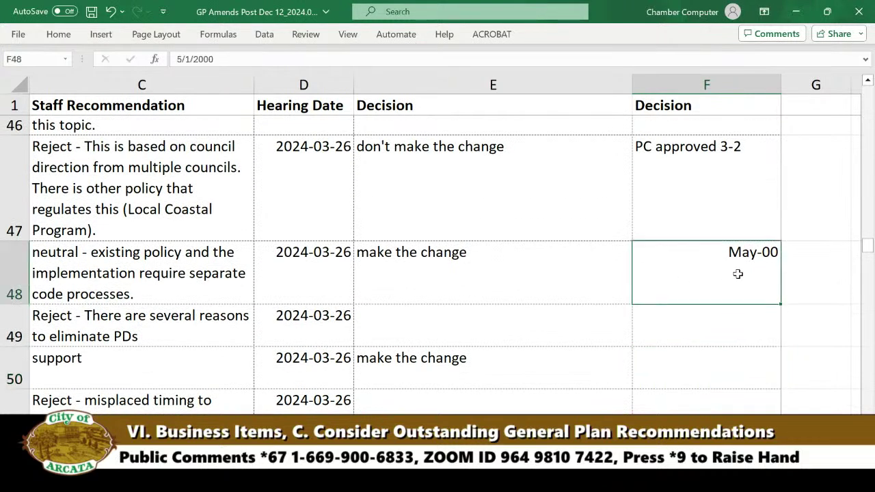
pyautogui.write('PC')
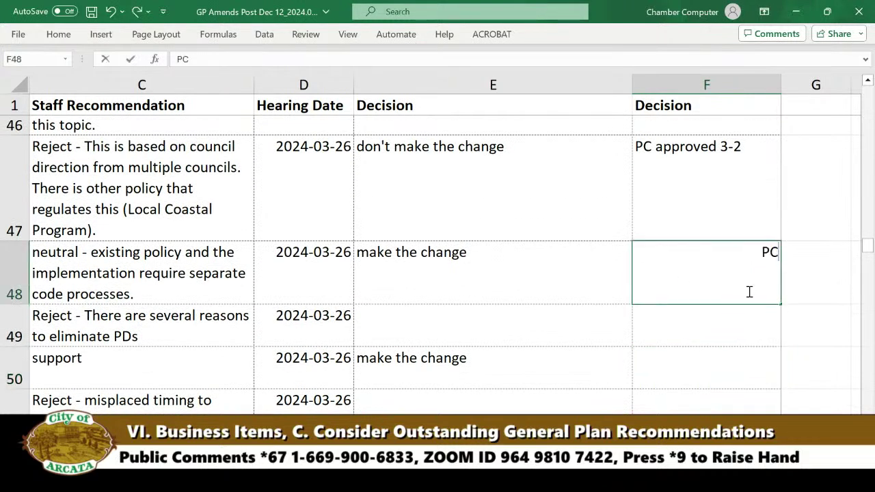
pyautogui.write(' Approved')
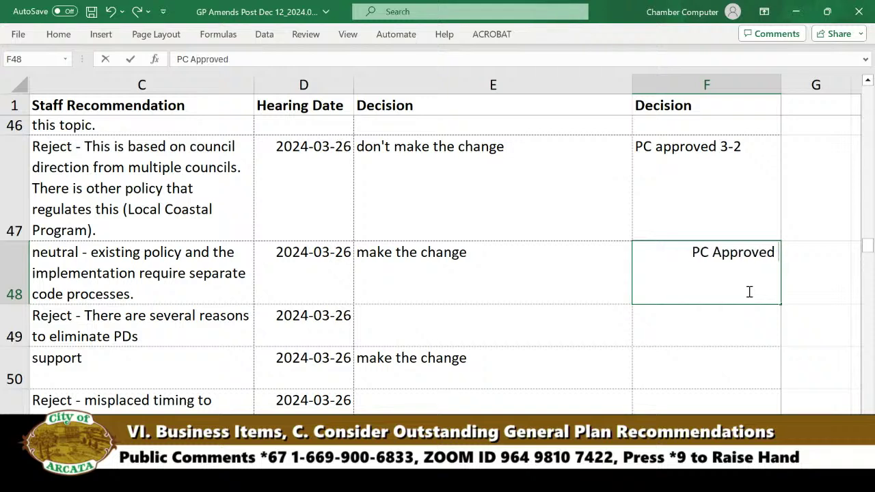
pyautogui.write('  5-0')
pyautogui.press('Return')
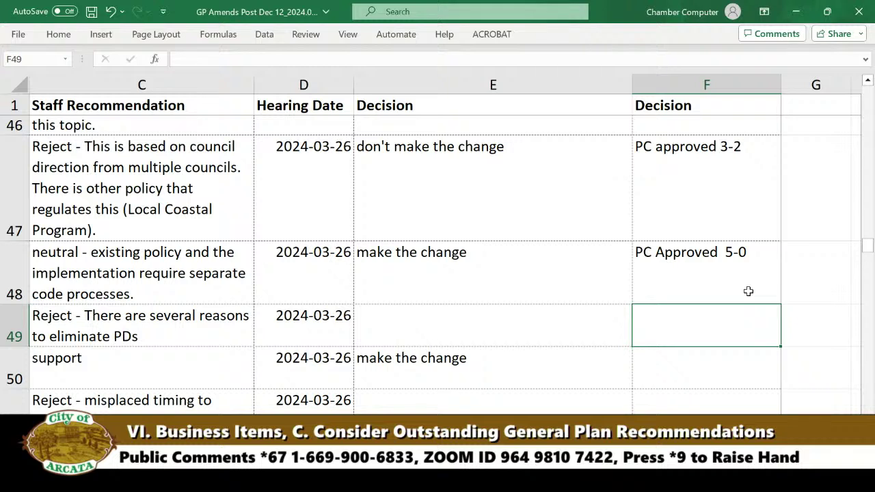
# Step: Record "PC Approved 5-0" in the second Decision column for LU-6 in row 50
pyautogui.press('Return')
pyautogui.write('PC ')
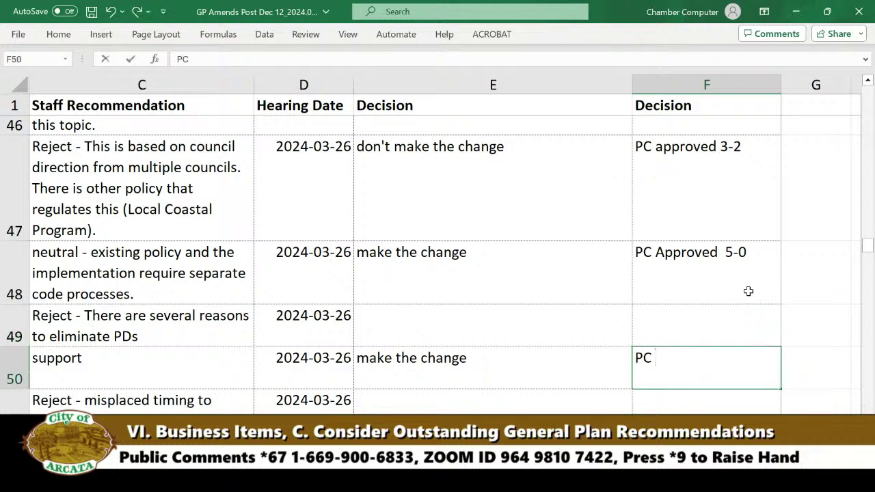
pyautogui.write('Approved')
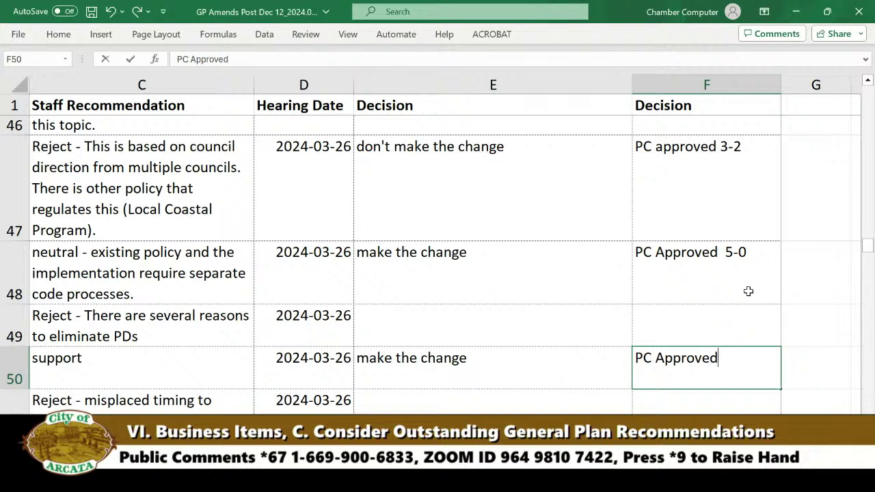
pyautogui.write('  5-0')
pyautogui.press('Up')
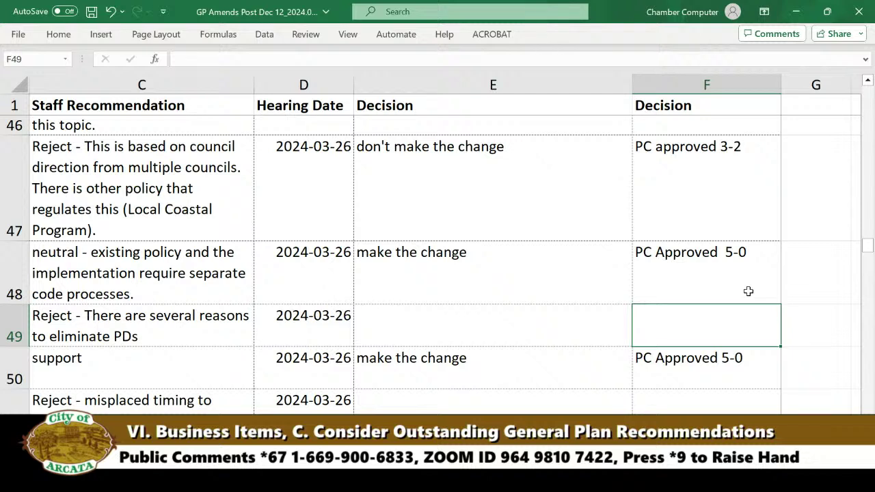
# Step: Record "PC Approved 4-1" and the decision "do not make the change" for LU-2 in row 49
pyautogui.write('PC Approved ')
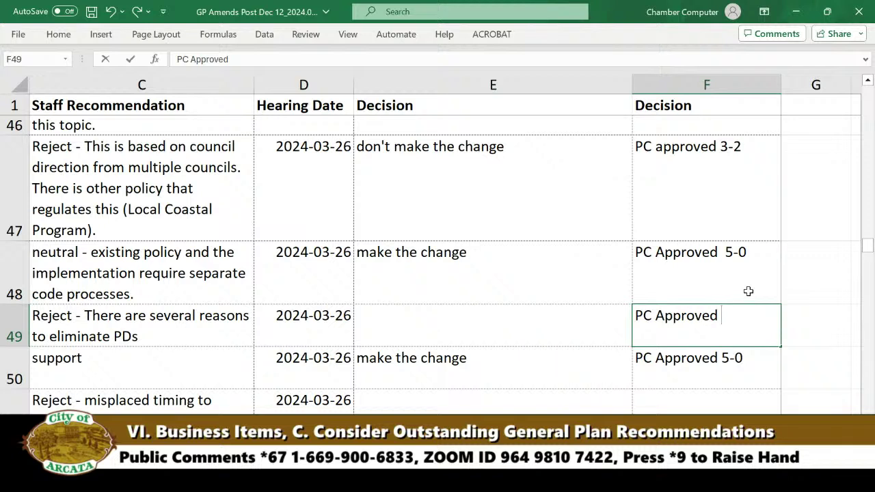
pyautogui.write('4-1')
pyautogui.press('Left')
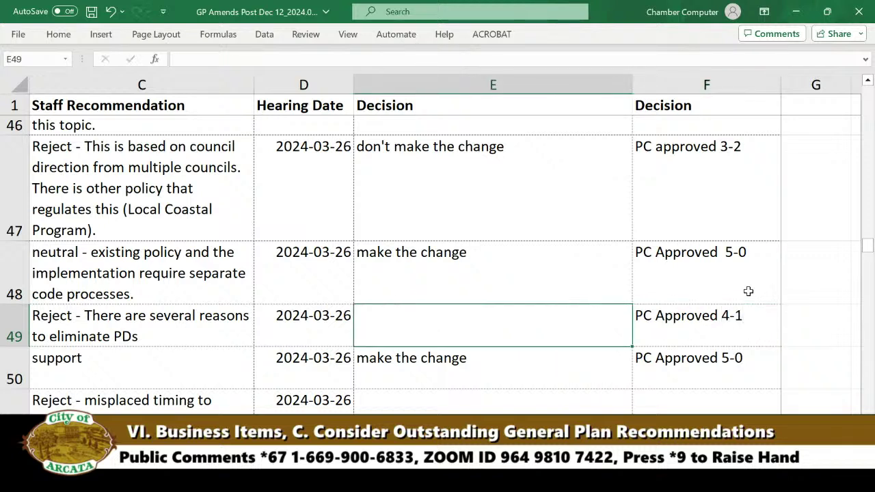
pyautogui.write('do not ma')
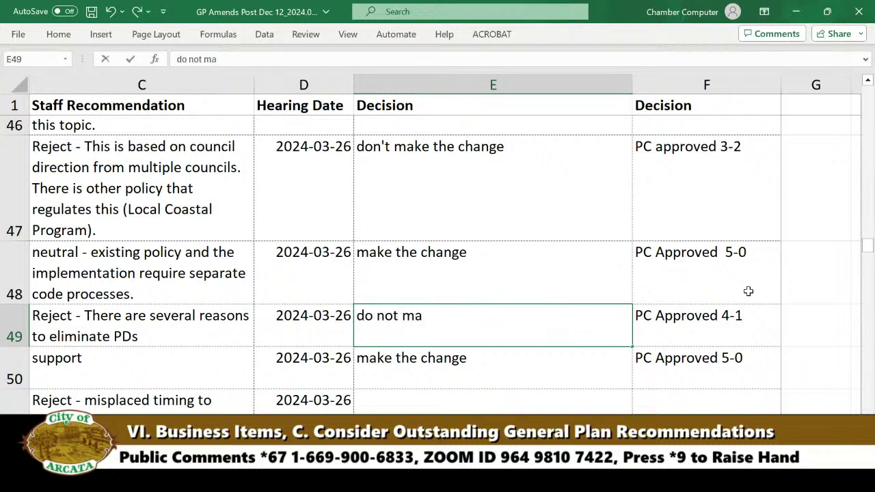
pyautogui.write('ke the change')
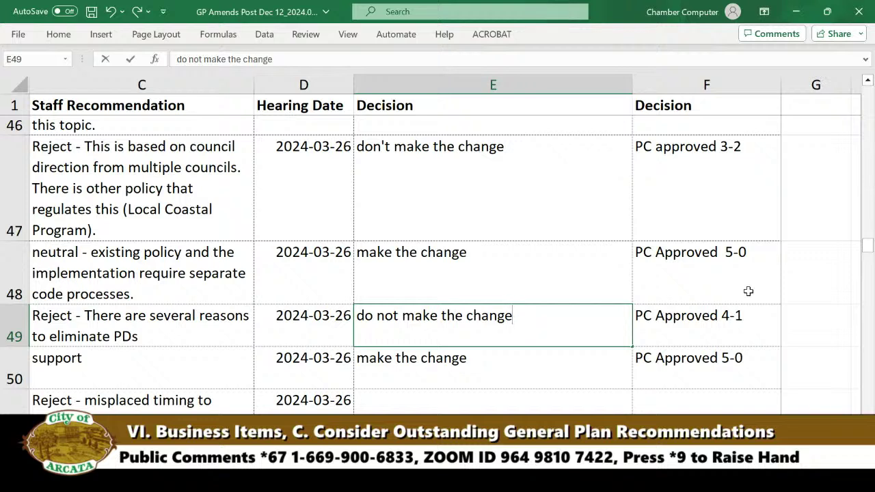
pyautogui.press('Tab')
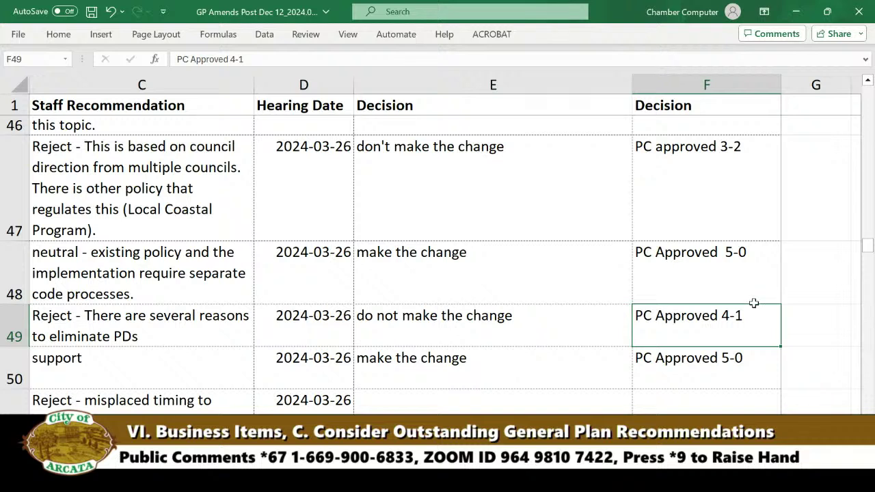
# Step: Correct the vote count for LU-2 in row 49 to 5-0
pyautogui.doubleClick(755, 312)
pyautogui.press('BackSpace')
pyautogui.press('BackSpace')
pyautogui.press('BackSpace')
pyautogui.write('5-0')
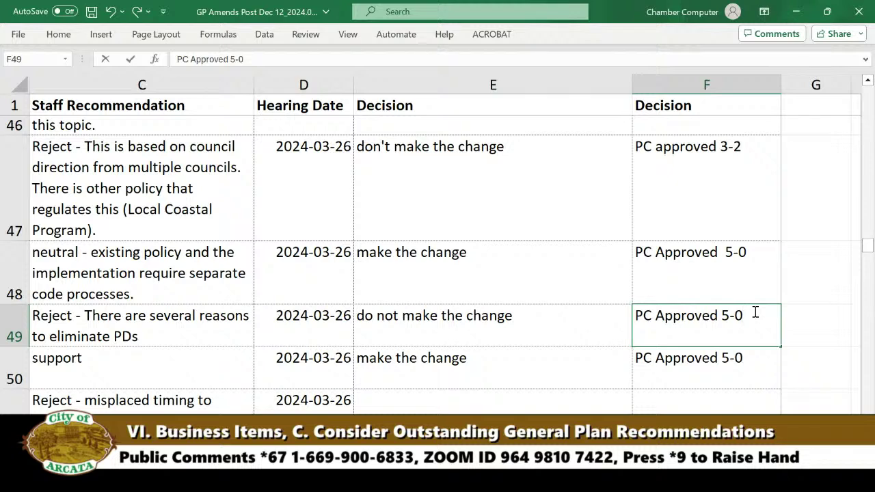
pyautogui.press('Return')
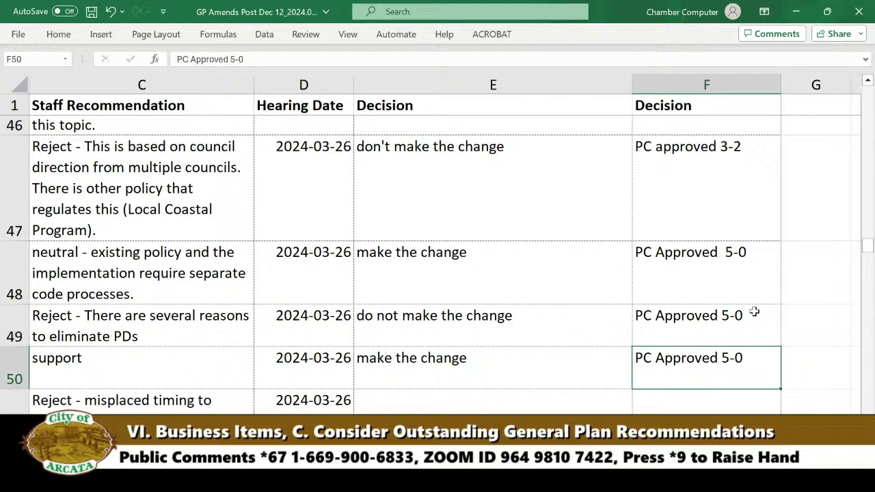
# Step: Review the topic, description and staff recommendation for the rezoning amendment LU-9 in row 51
pyautogui.press('Return')
pyautogui.press('Left')
pyautogui.press('Left')
pyautogui.press('Left')
pyautogui.press('Left')
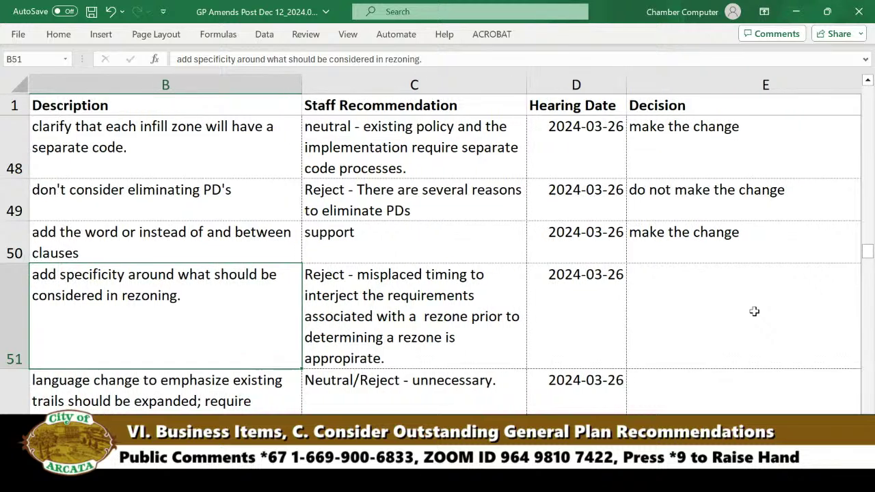
pyautogui.press('Left')
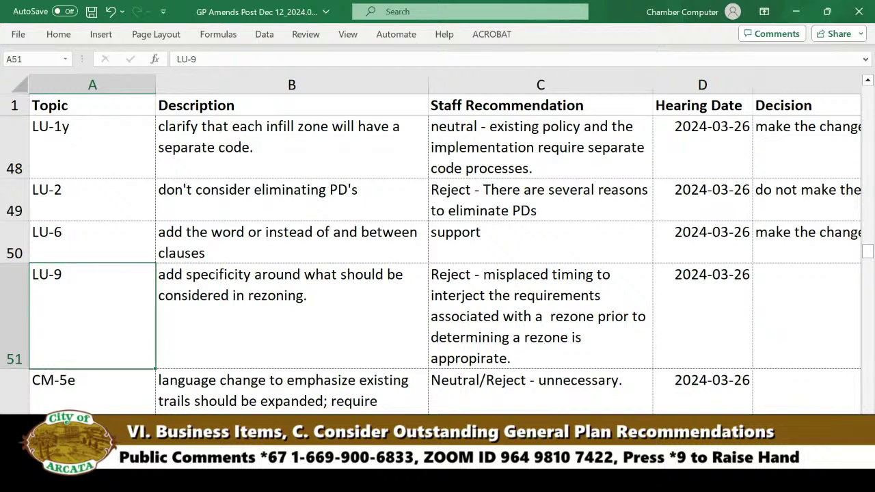
# Step: Enter the LU-9 decision in row 51's first Decision column as: reject the change but adopt a modified version that adds recognize"
pyautogui.click(787, 323)
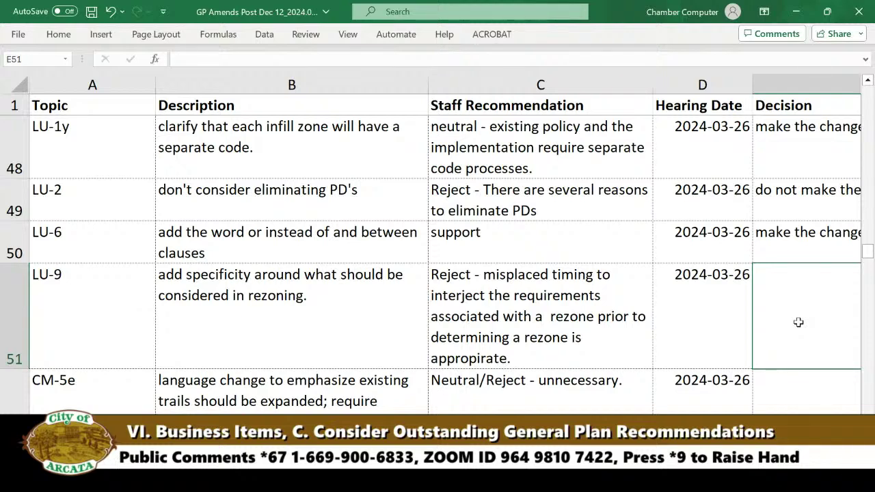
pyautogui.press('Right')
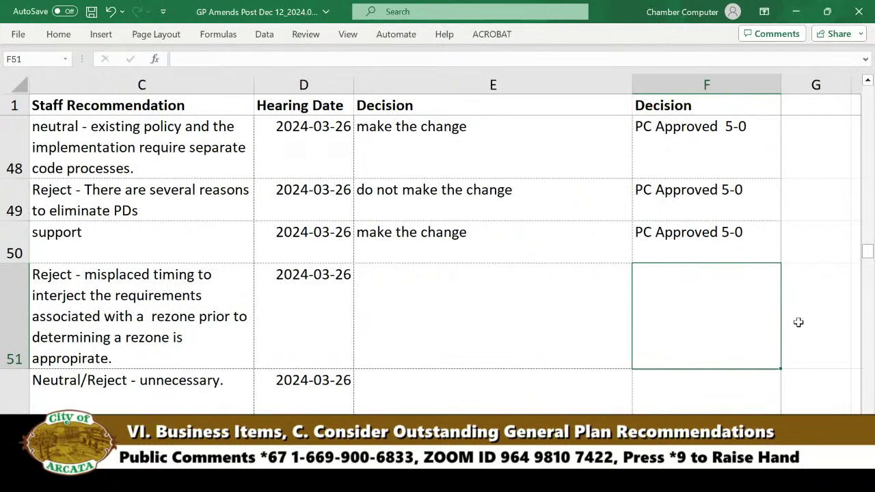
pyautogui.press('Left')
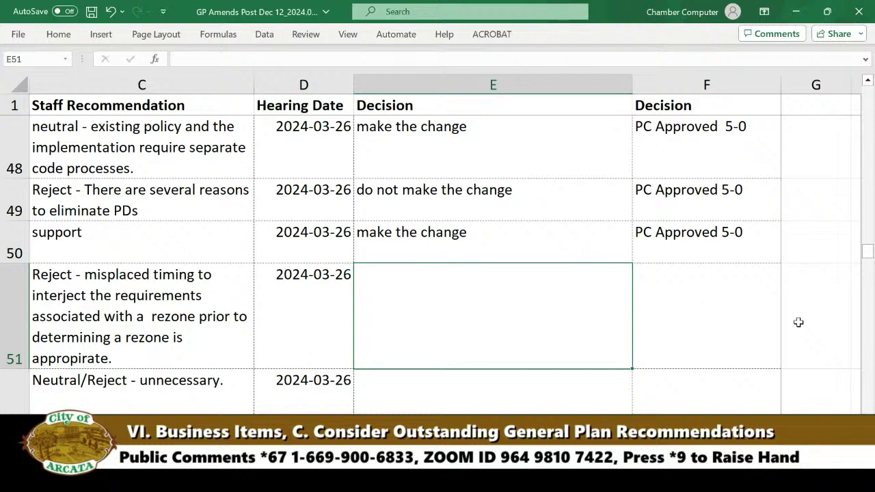
pyautogui.write('do')
pyautogui.press('BackSpace')
pyautogui.press('BackSpace')
pyautogui.press('BackSpace')
pyautogui.write('reject the change but a')
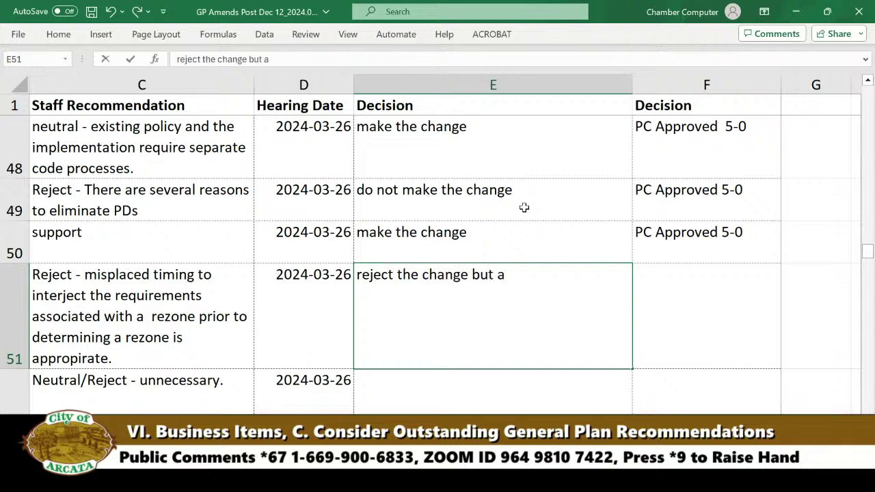
pyautogui.write('dopt a modified version that ')
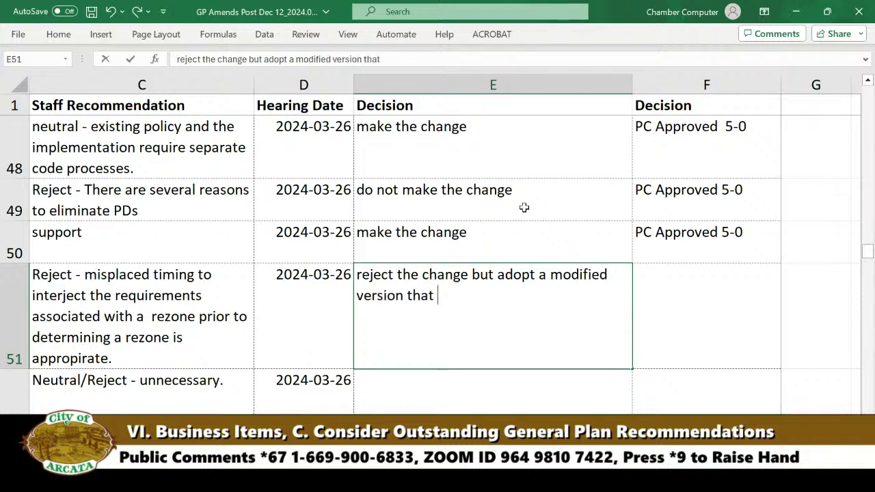
pyautogui.write('adds recognize "')
pyautogui.press('Left')
pyautogui.press('Right')
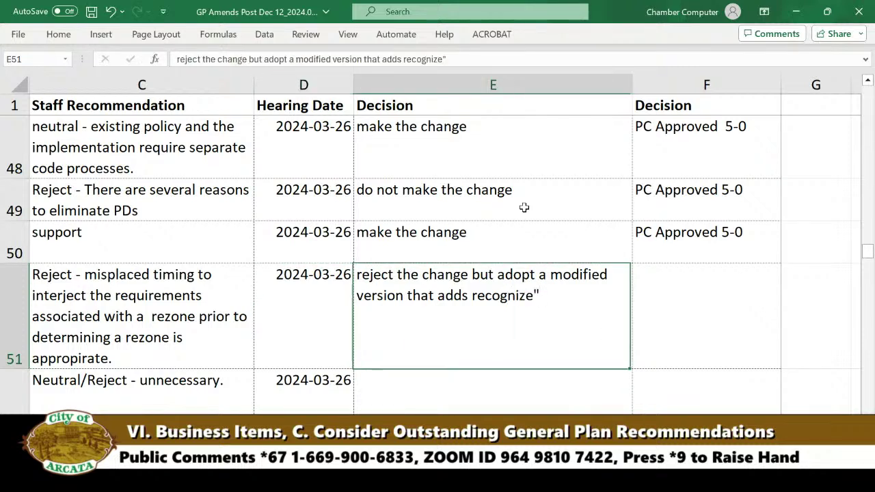
# Step: Add the missing opening quotation mark so the LU-9 decision in row 51 reads "recognize" in quotes
pyautogui.doubleClick(477, 296)
pyautogui.press('Left')
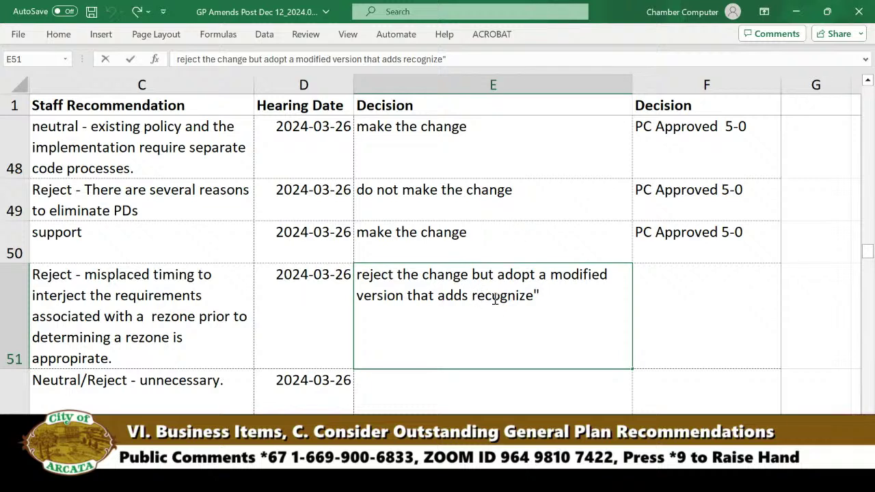
pyautogui.write('"')
pyautogui.press('Right')
pyautogui.press('Right')
pyautogui.press('Right')
pyautogui.press('Right')
pyautogui.press('Right')
pyautogui.press('Right')
pyautogui.press('Right')
pyautogui.press('Right')
pyautogui.press('Right')
pyautogui.press('Right')
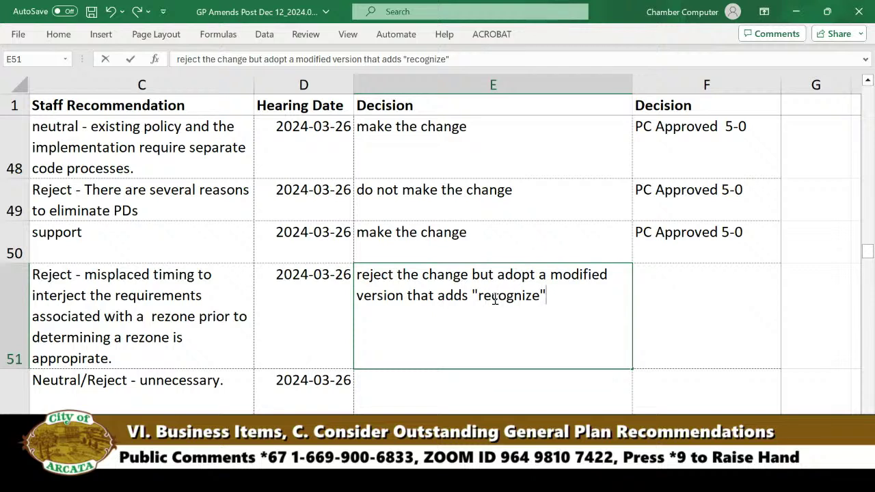
# Step: Continue the LU-9 decision text in row 51 with "and striking the languiage prior"
pyautogui.write('and st')
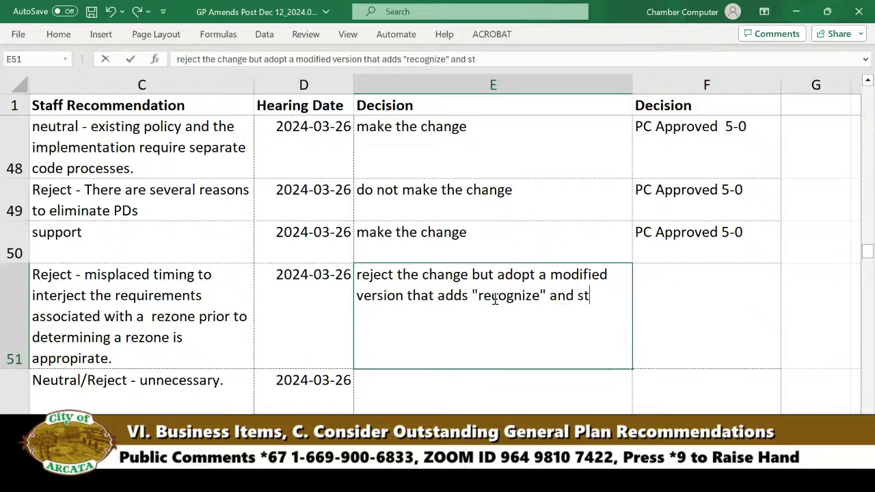
pyautogui.write('riking the lan')
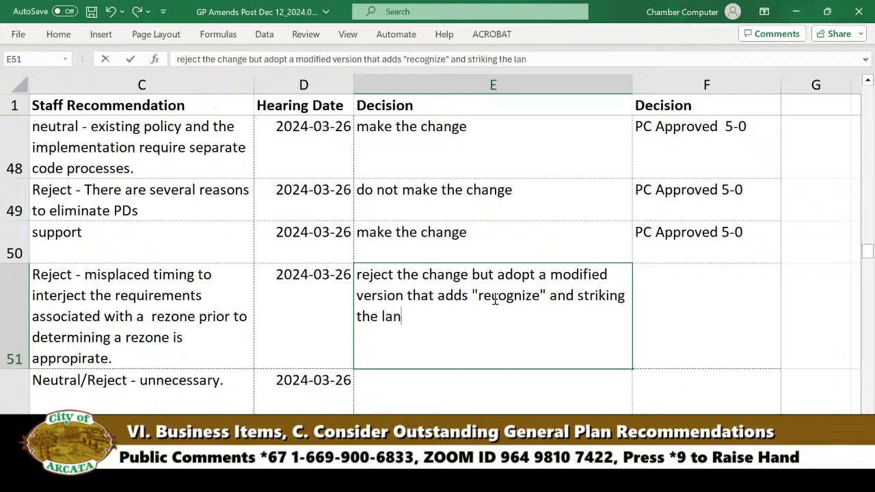
pyautogui.write('guiage prior')
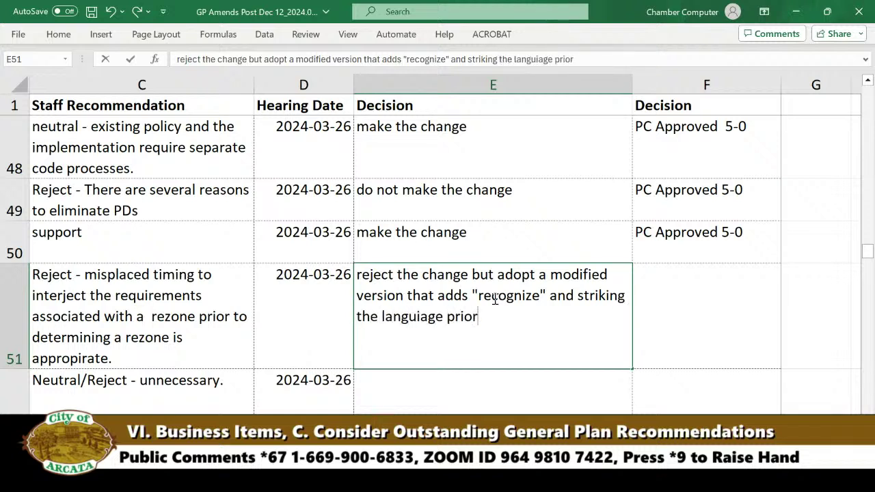
# Step: Record "PC approved 3-2" in the second Decision column for LU-9 in row 51
pyautogui.press('Tab')
pyautogui.write('PC appro')
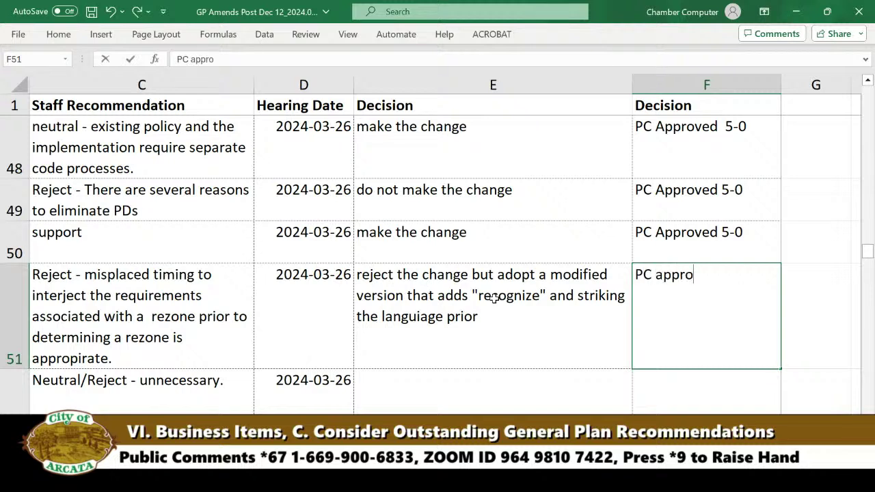
pyautogui.write('ved3-2')
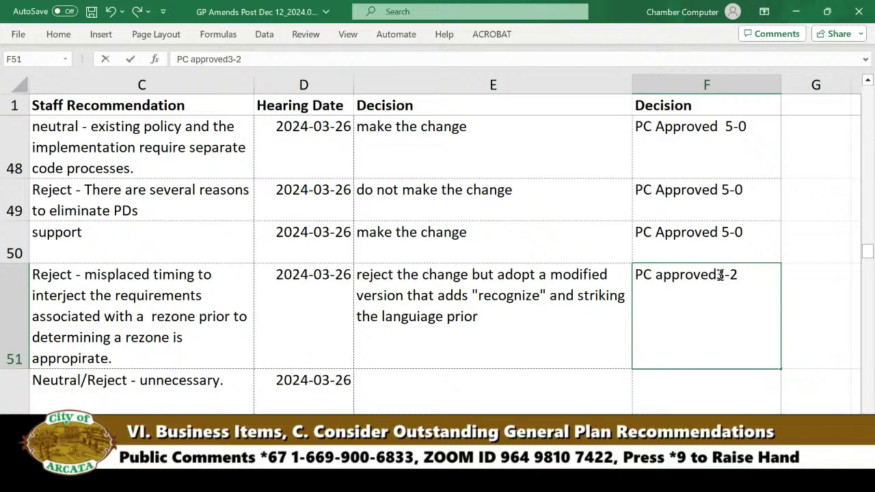
pyautogui.press('Left')
pyautogui.press('Left')
pyautogui.press('Left')
pyautogui.click(461, 393)
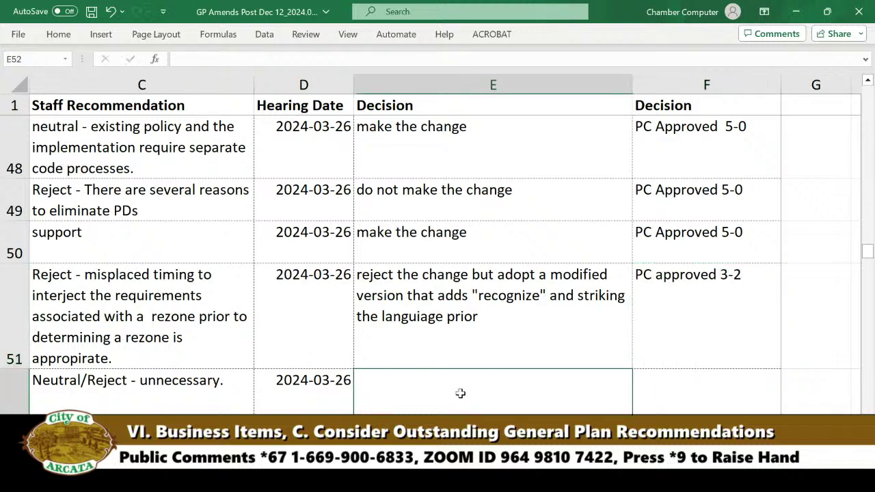
# Step: Review the topic, description and staff recommendation for CM-5e in row 52 and the D-8c row below it
pyautogui.press('Left')
pyautogui.press('Left')
pyautogui.press('Left')
pyautogui.press('Left')
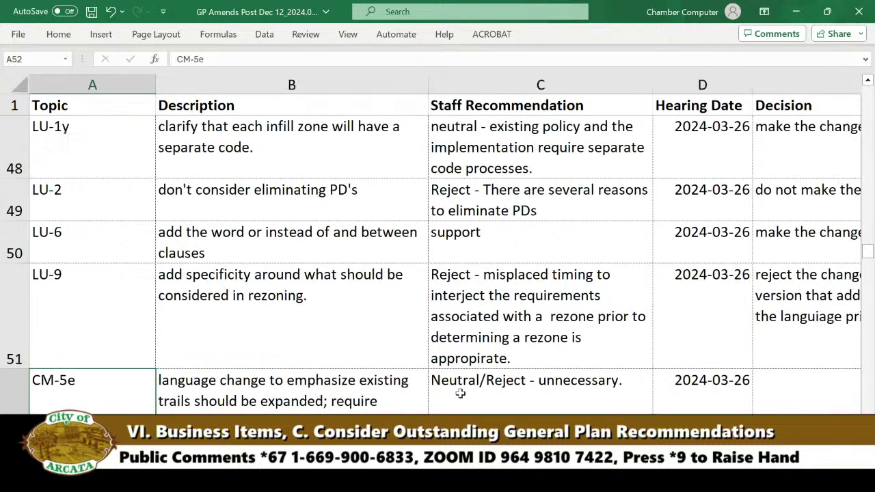
pyautogui.press('Right')
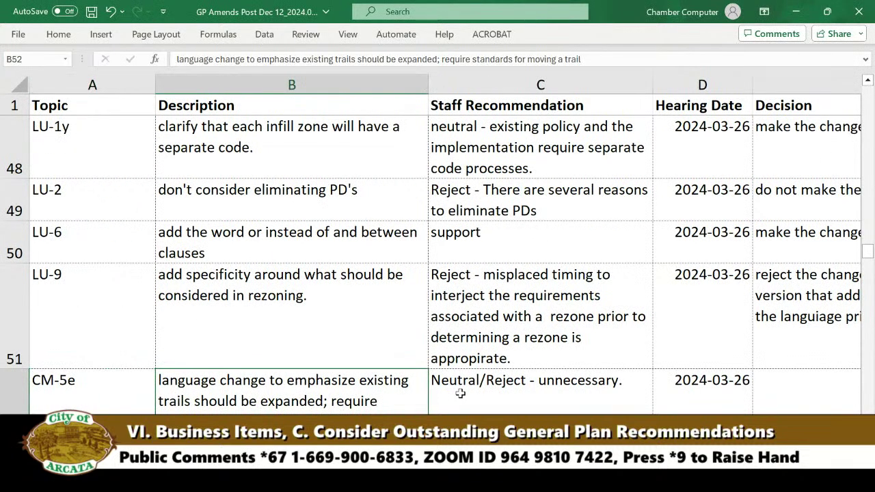
pyautogui.press('Right')
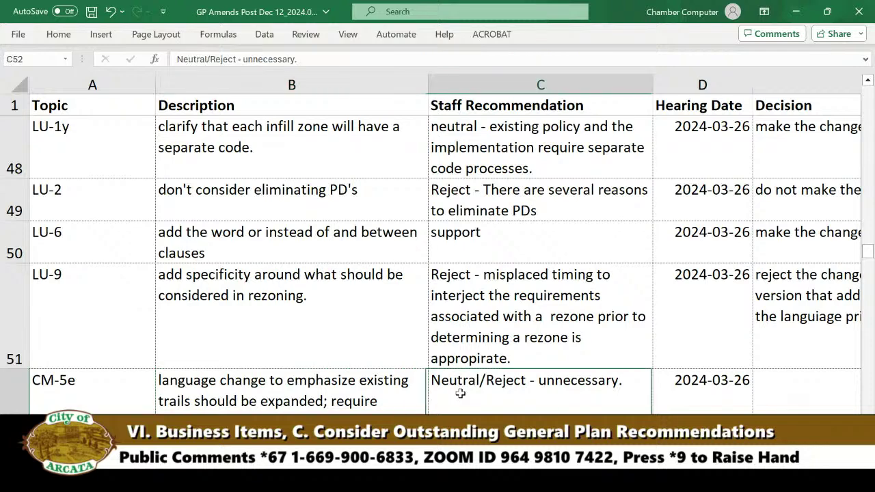
pyautogui.press('Right')
pyautogui.press('Right')
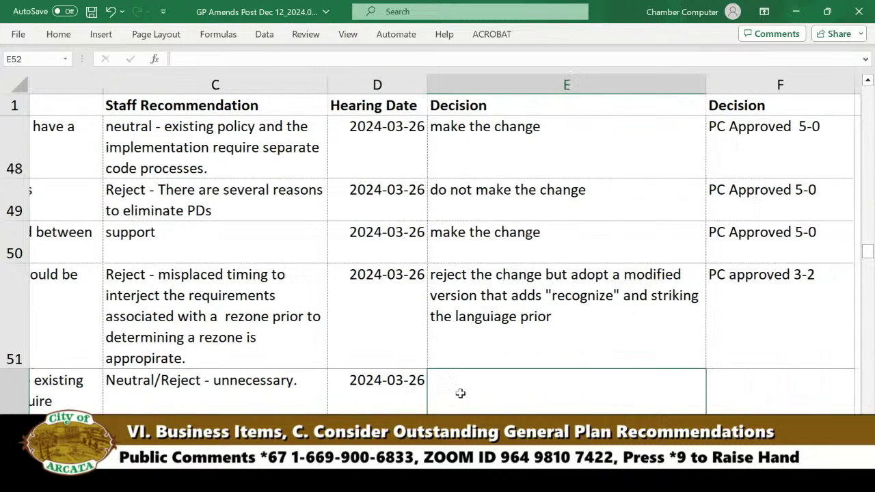
pyautogui.press('Left')
pyautogui.press('Left')
pyautogui.press('Left')
pyautogui.press('Left')
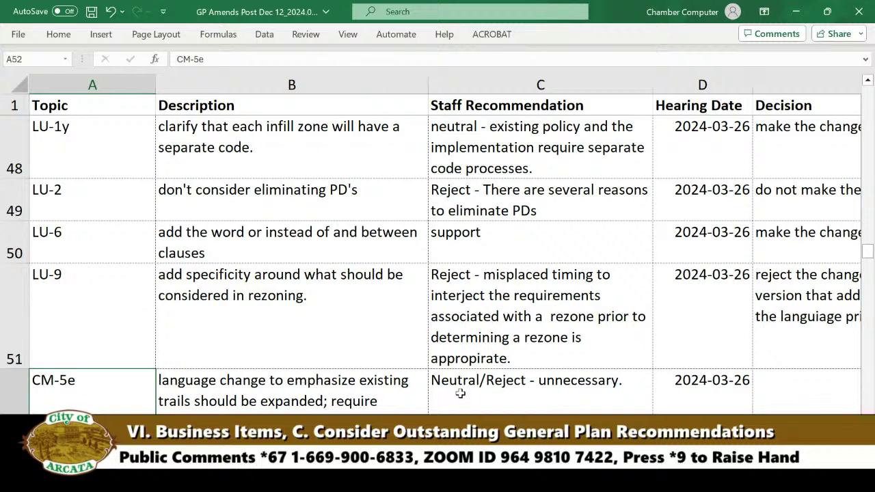
pyautogui.press('Down')
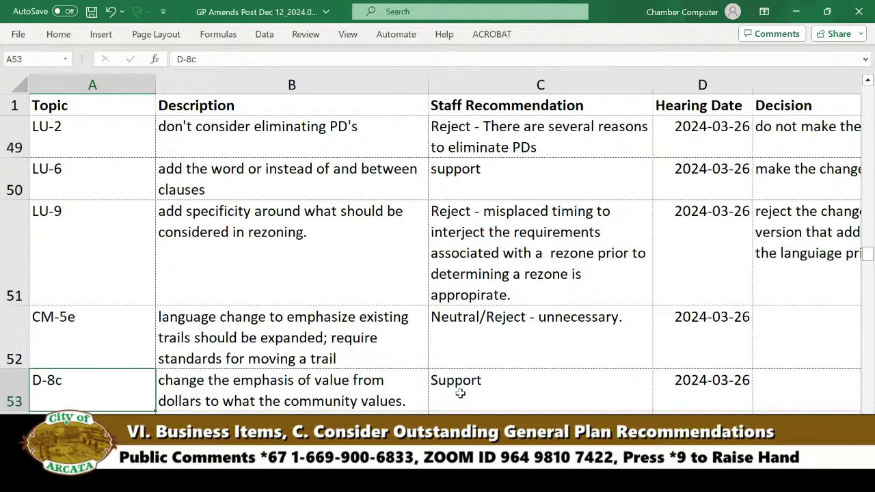
pyautogui.scroll(-1, 428, 367)
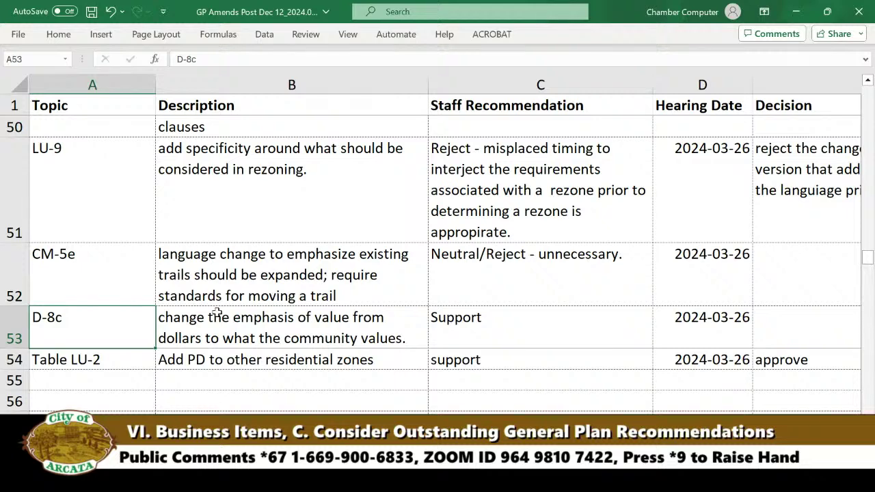
# Step: Start the CM-5e decision in row 52's first Decision column with "broken into three polls that were as follows:"
pyautogui.press('Up')
pyautogui.press('Right')
pyautogui.press('Right')
pyautogui.press('Right')
pyautogui.press('Right')
pyautogui.press('Right')
pyautogui.press('Left')
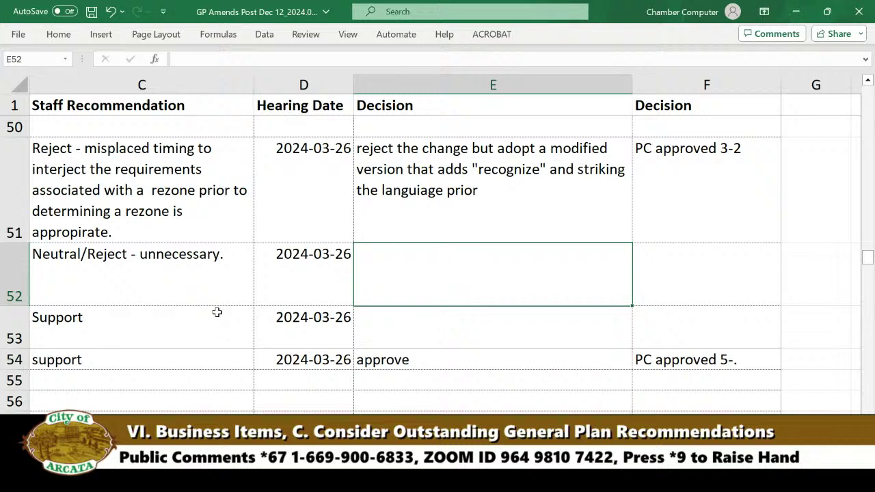
pyautogui.write('broken into three')
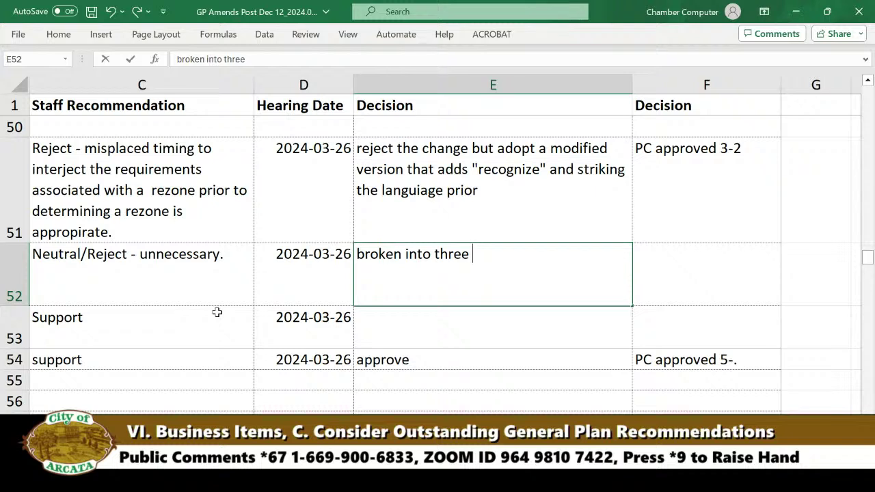
pyautogui.write(' vot')
pyautogui.press('BackSpace')
pyautogui.press('BackSpace')
pyautogui.press('BackSpace')
pyautogui.write('polls that')
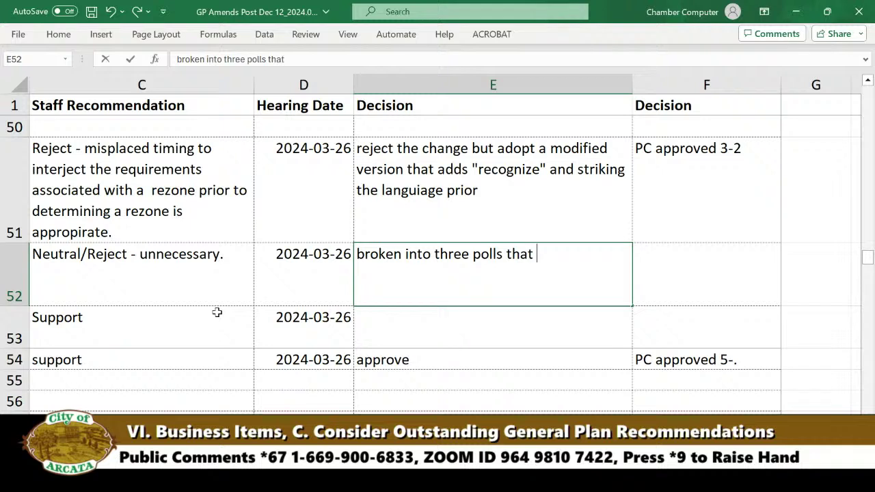
pyautogui.write(' were as')
pyautogui.press('BackSpace')
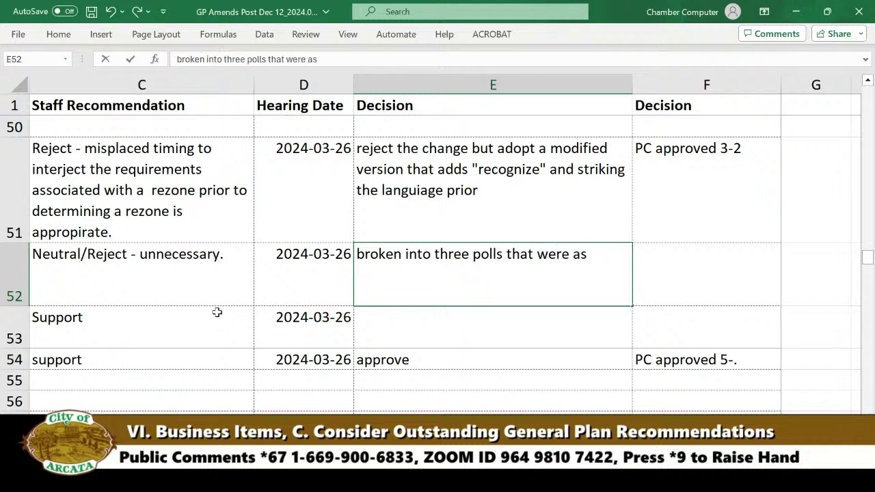
pyautogui.write('follows: ')
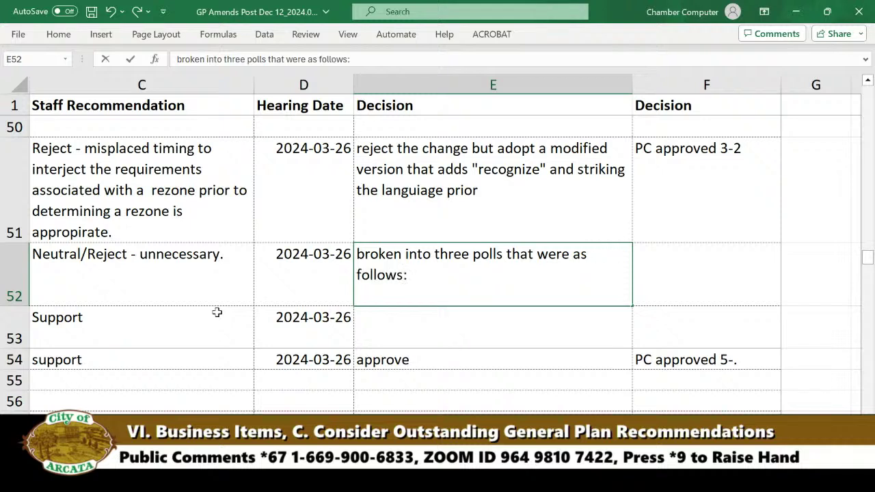
# Step: Add the first poll to the CM-5e decision as "1) add more miles opf Class I trails;" and start item 2)
pyautogui.write('1) add more li')
pyautogui.press('BackSpace')
pyautogui.press('BackSpace')
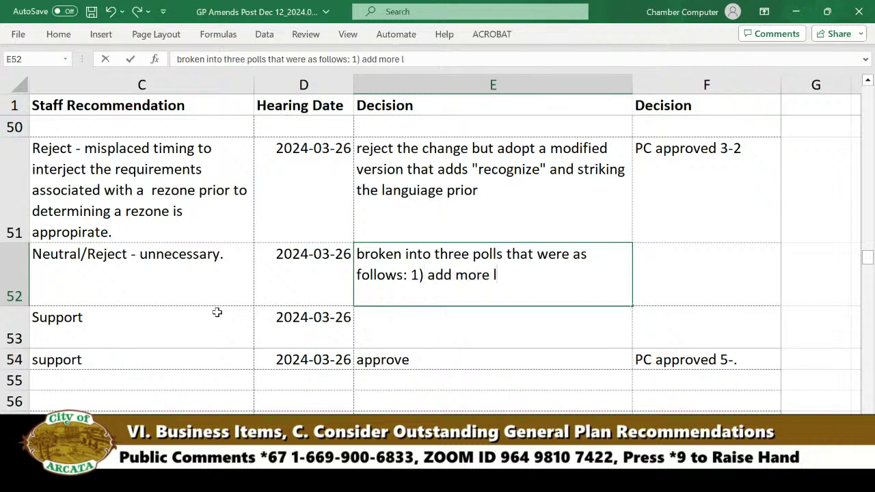
pyautogui.write('miles opf Class ')
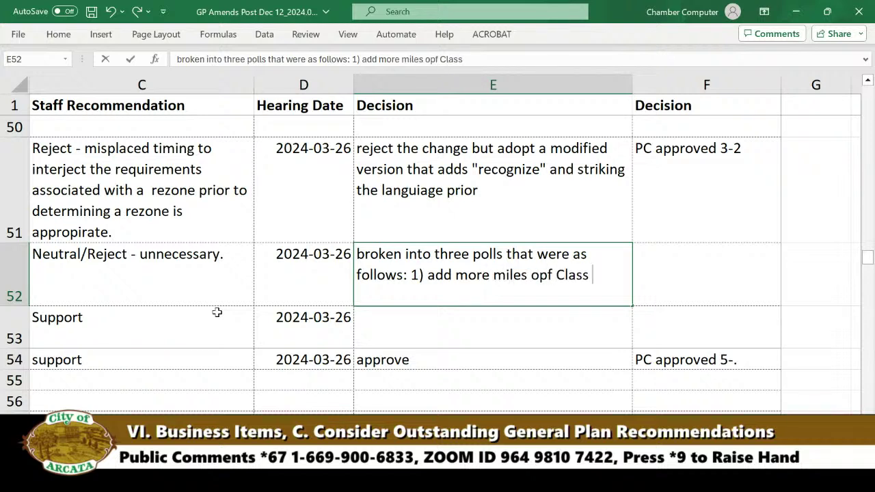
pyautogui.write('I trails; 2)')
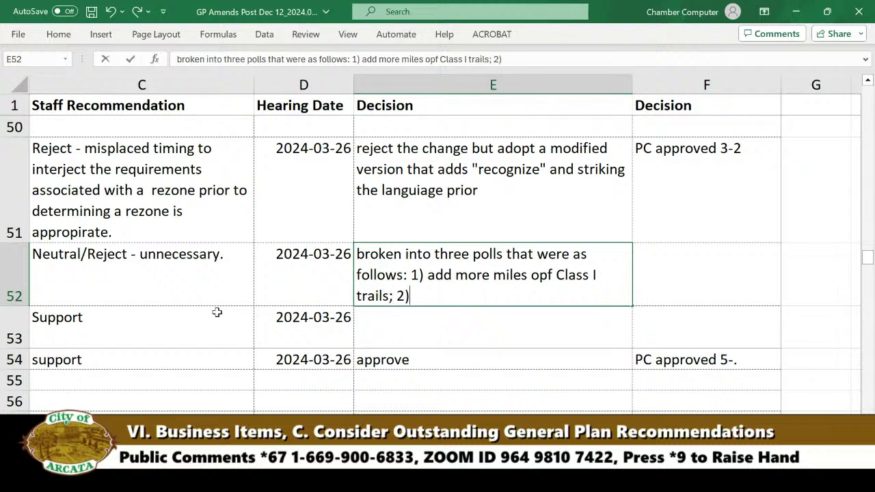
# Step: Complete the CM-5e decision in row 52 with "no net loss of trails; and 3) name the L-street section of the trail in the policy"
pyautogui.write(' no net l')
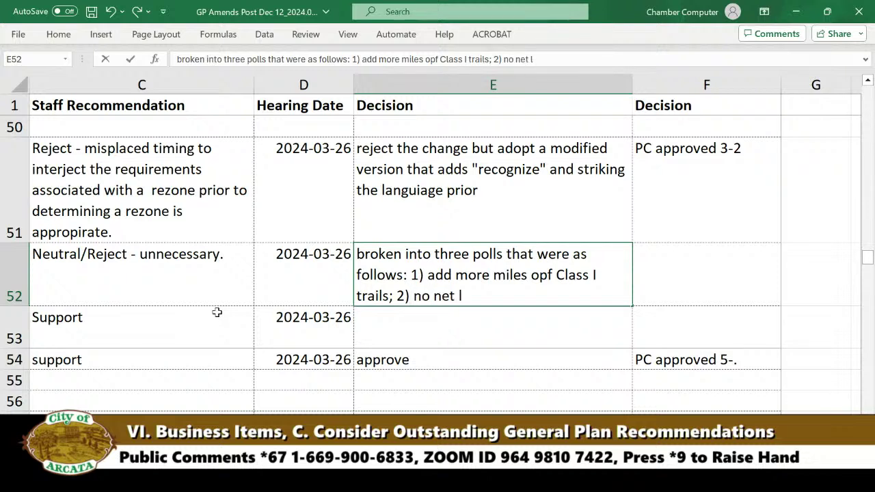
pyautogui.write('oss of t')
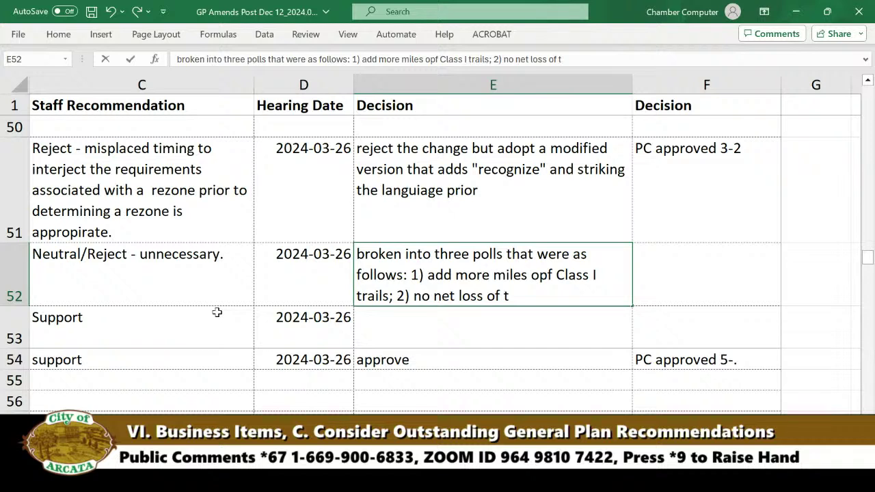
pyautogui.write('rails; and')
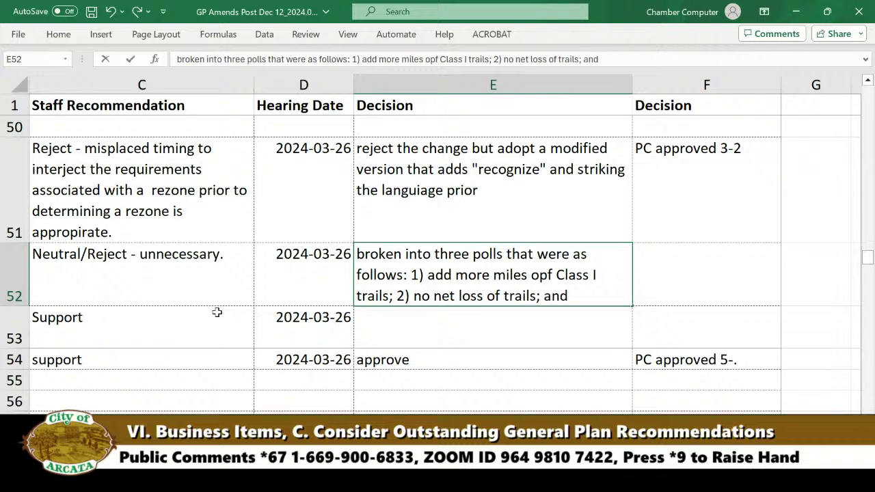
pyautogui.write(' 3) name the')
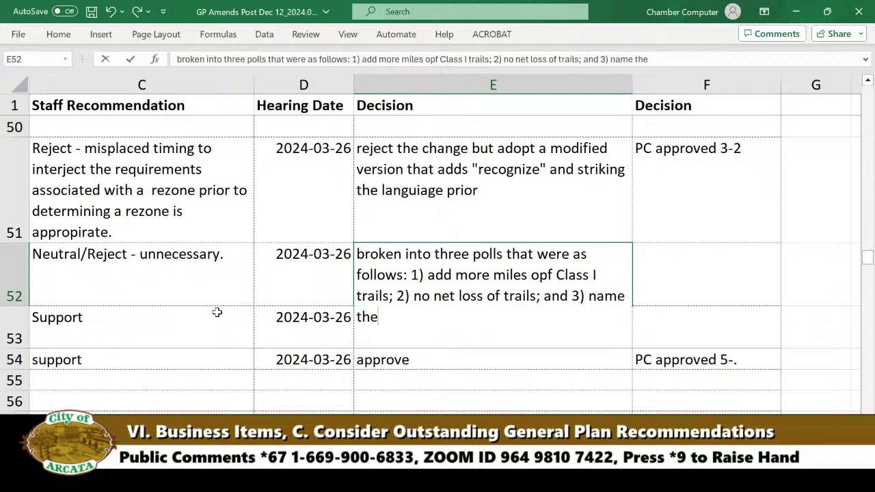
pyautogui.write(' L-street se')
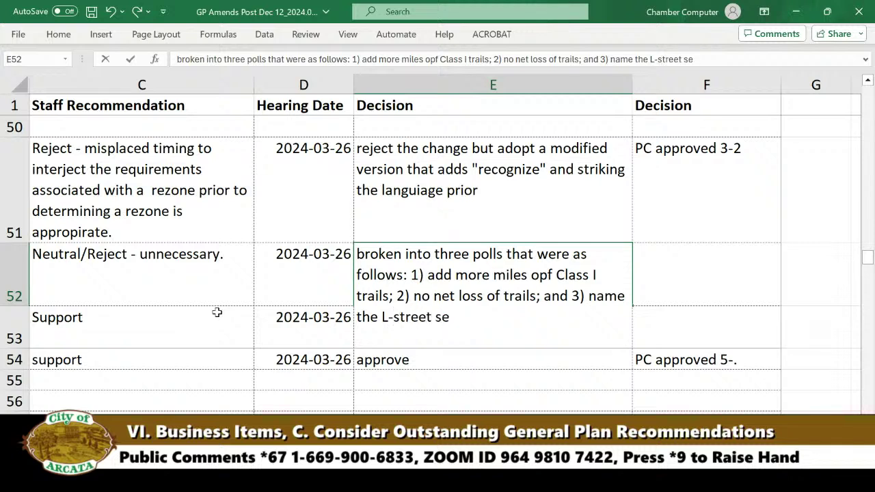
pyautogui.write('ction of the t')
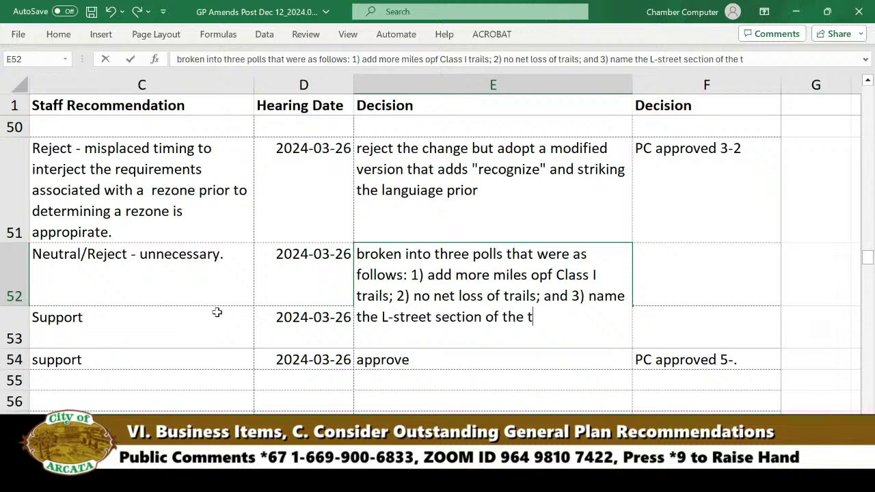
pyautogui.write('rail in the policy')
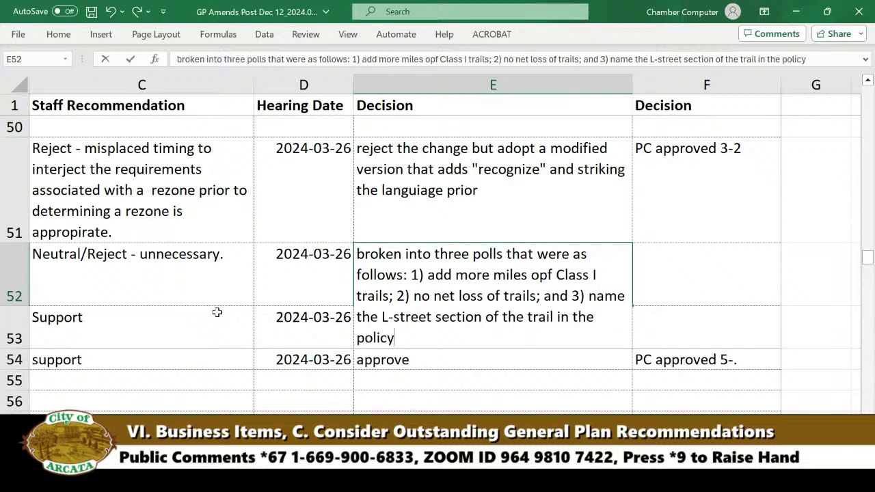
pyautogui.press('Tab')
# Step: Record the CM-5e votes in row 52's second Decision column as "PC approved 5-0; 5-0/ 4-1"
pyautogui.write('P')
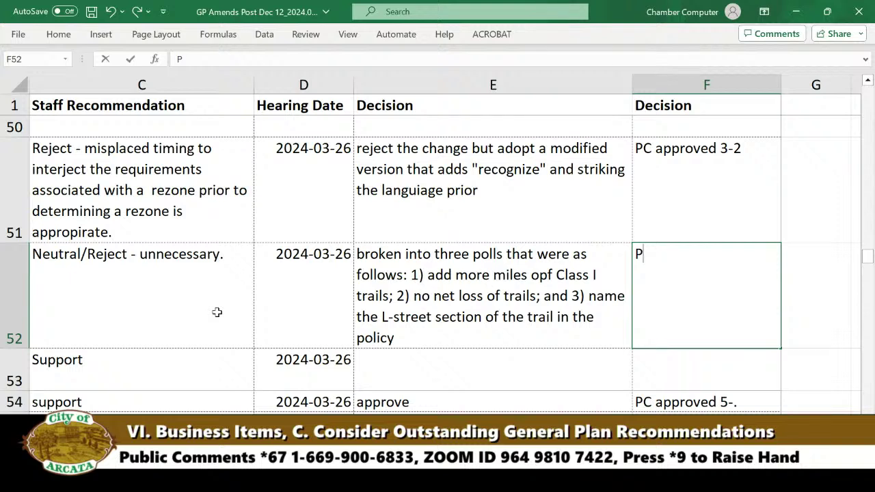
pyautogui.write('C approved')
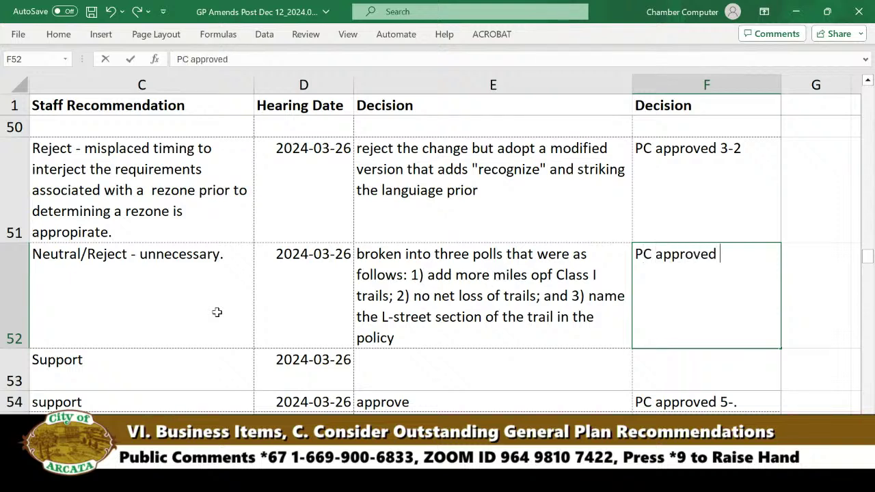
pyautogui.write(' 5-0; 5-0/')
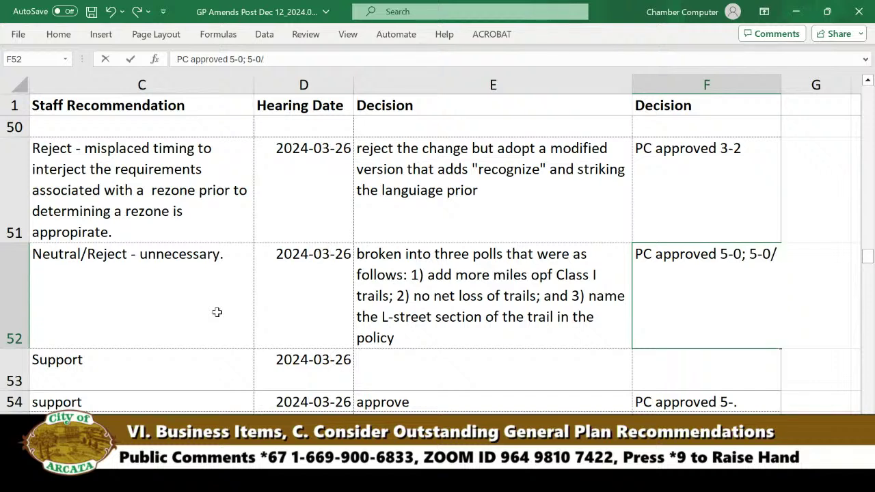
pyautogui.write(' 4-1')
pyautogui.press('Left')
pyautogui.press('Left')
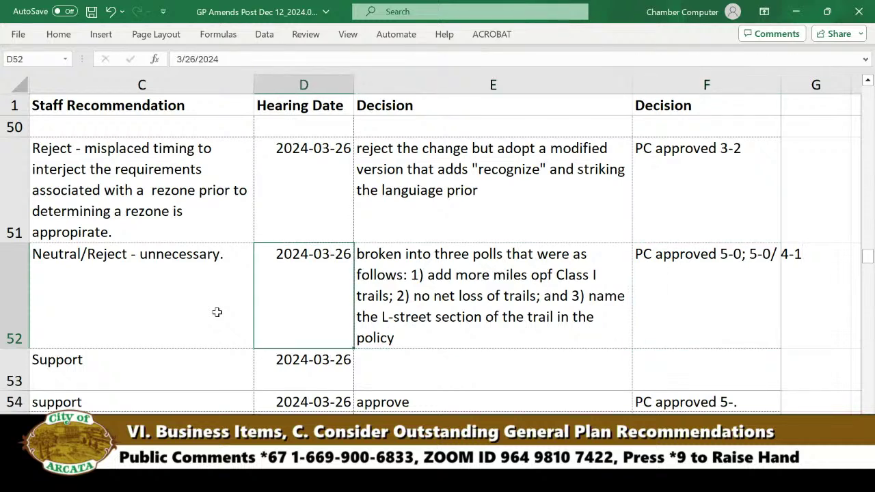
# Step: Replace the slash in the CM-5e votes with a semicolon, giving "PC approved 5-0; 5-0; 4-1"
pyautogui.click(734, 316)
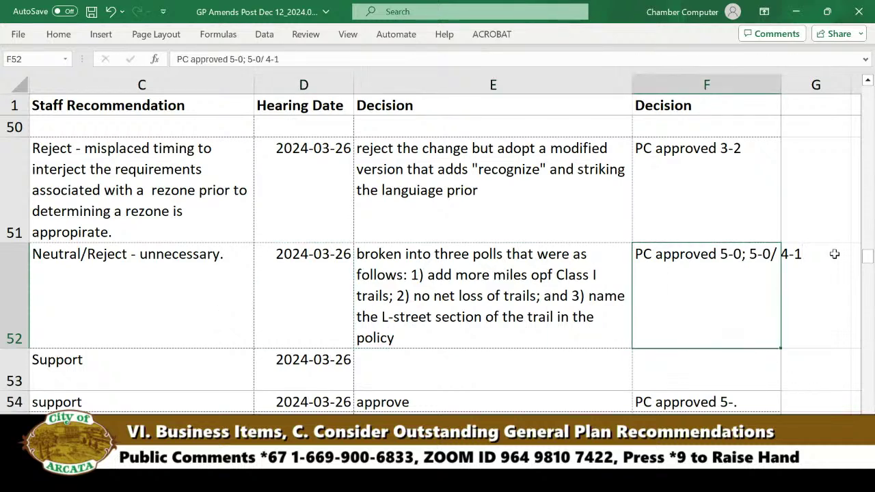
pyautogui.doubleClick(779, 253)
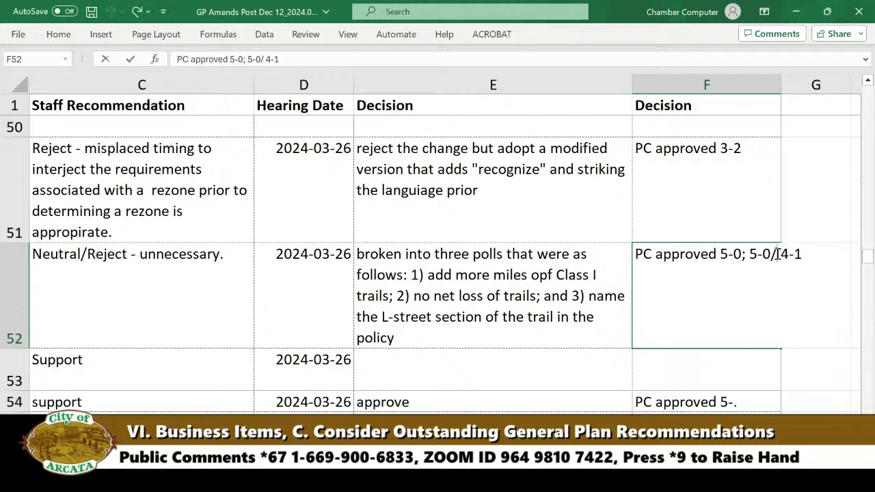
pyautogui.press('BackSpace')
pyautogui.write(';')
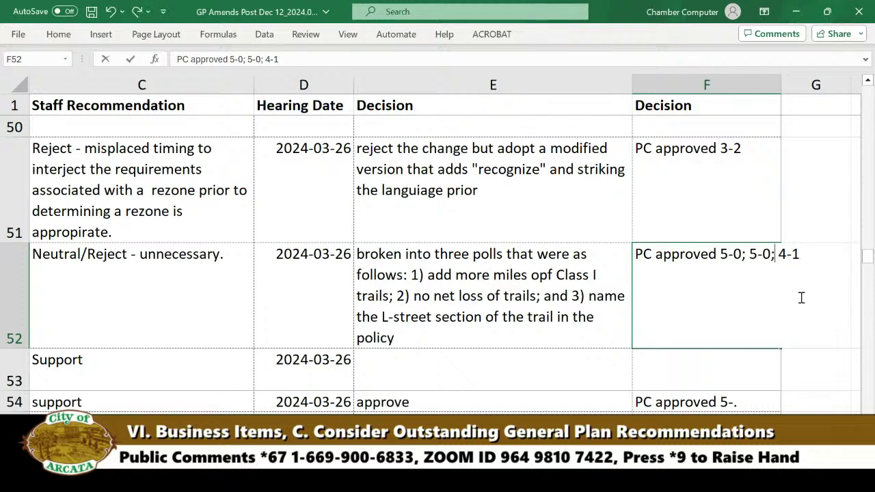
pyautogui.press('Return')
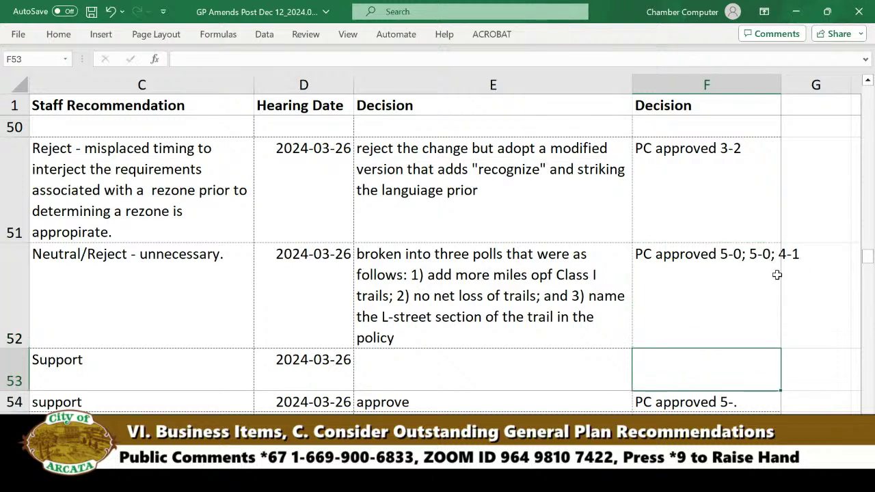
# Step: Record "approve" as the decision for D-8c in row 53's first Decision column
pyautogui.press('Left')
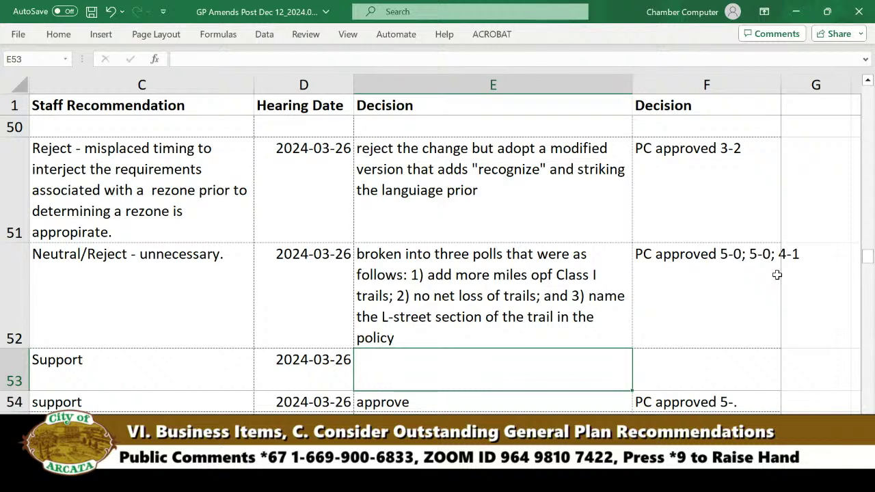
pyautogui.write('app')
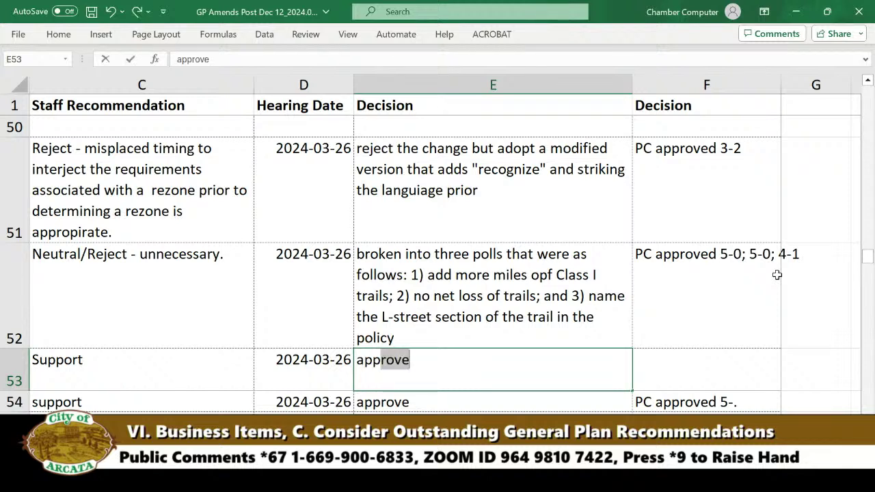
pyautogui.press('Tab')
# Step: Record "PC approved 5-0" as the D-8c vote in row 53 and correct row 54's vote to "PC approved 5-0"
pyautogui.write('PC')
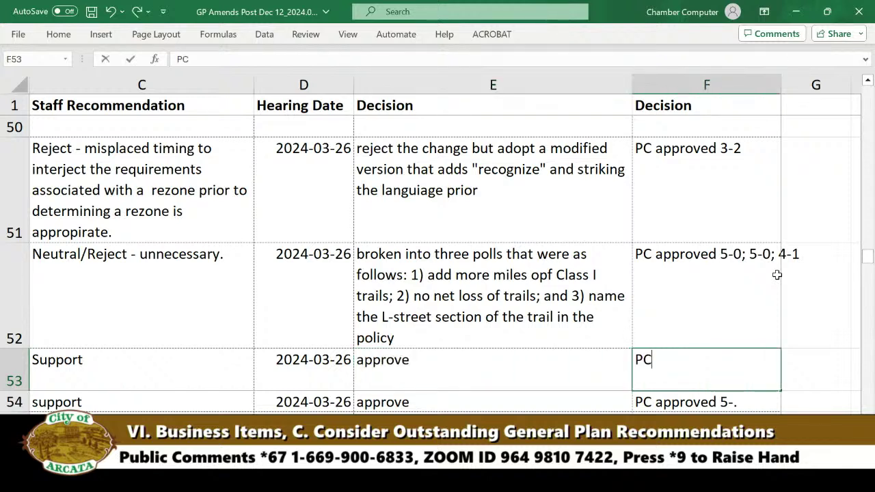
pyautogui.write(' approve')
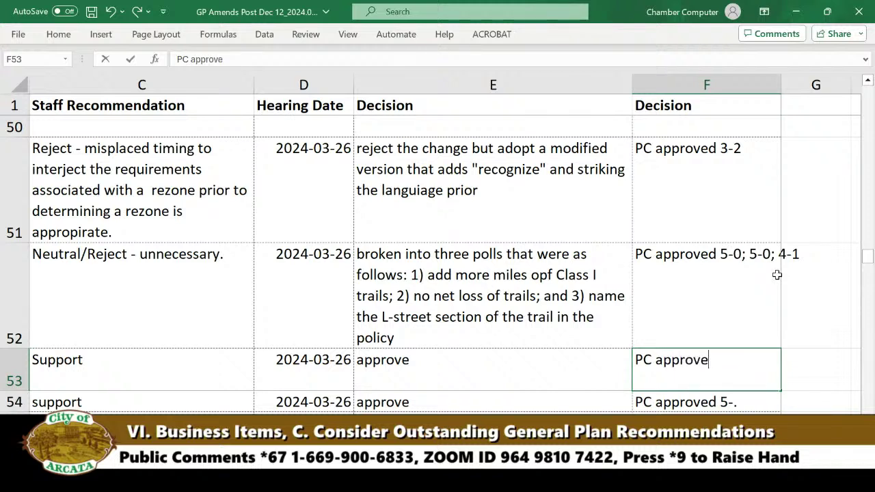
pyautogui.write(' d')
pyautogui.press('BackSpace')
pyautogui.press('BackSpace')
pyautogui.write('d 5-0')
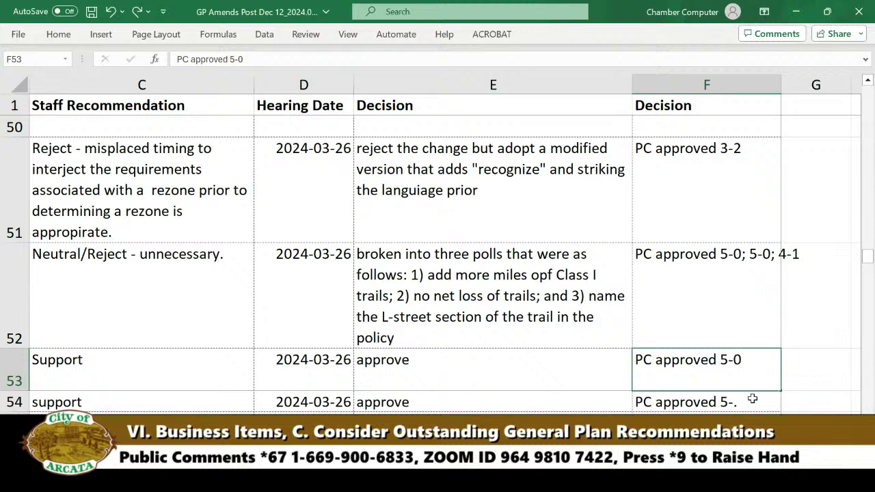
pyautogui.click(753, 400)
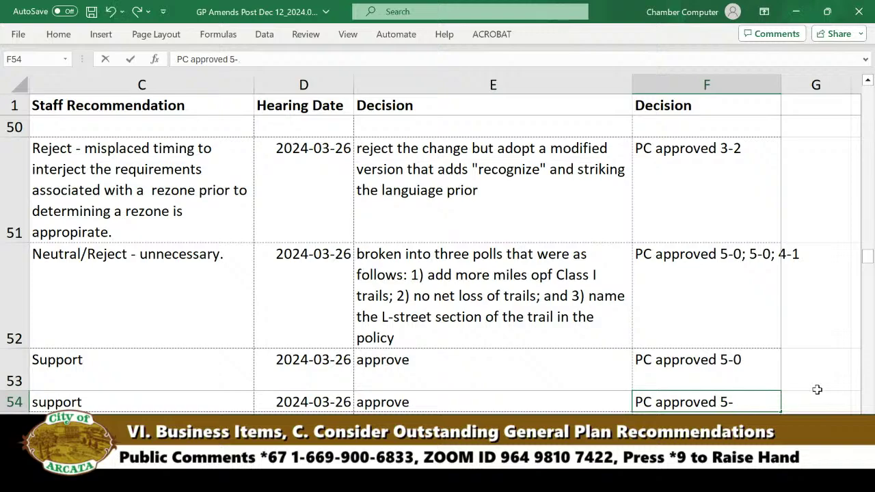
pyautogui.write('0')
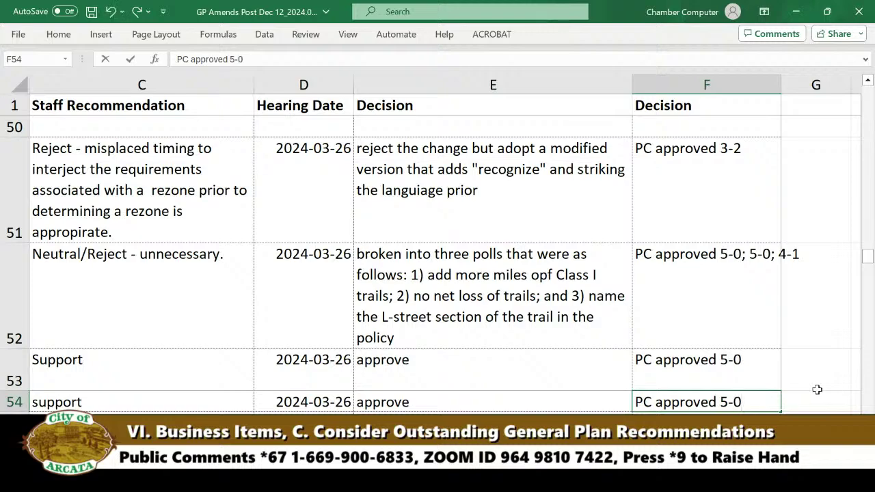